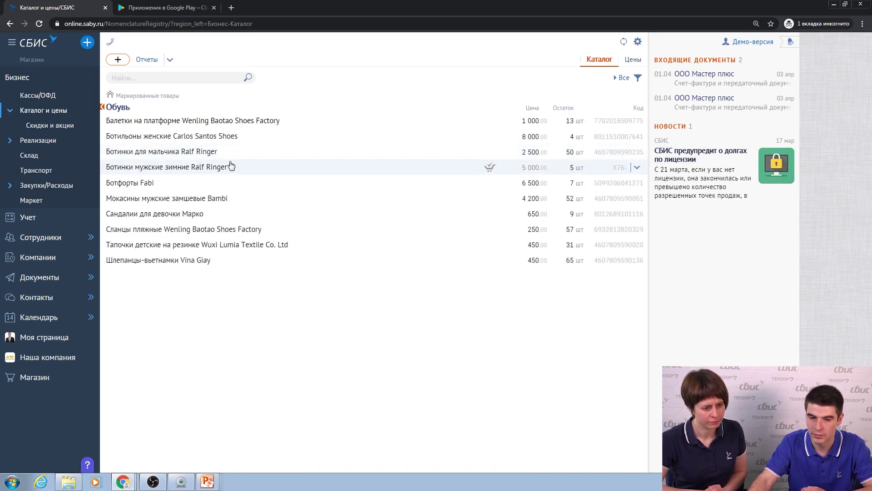
# Open the catalogue import from 1C to view the connection setup's version choices, and abort the setup
pyautogui.click(171, 60)
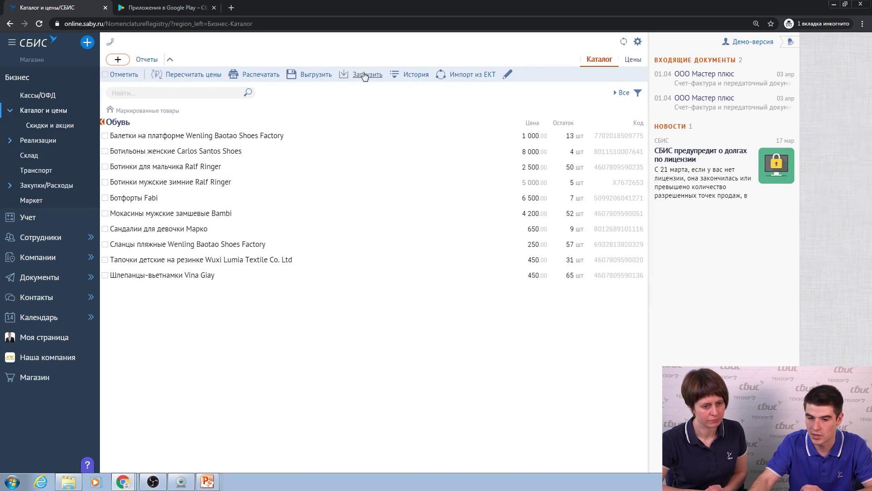
pyautogui.click(364, 75)
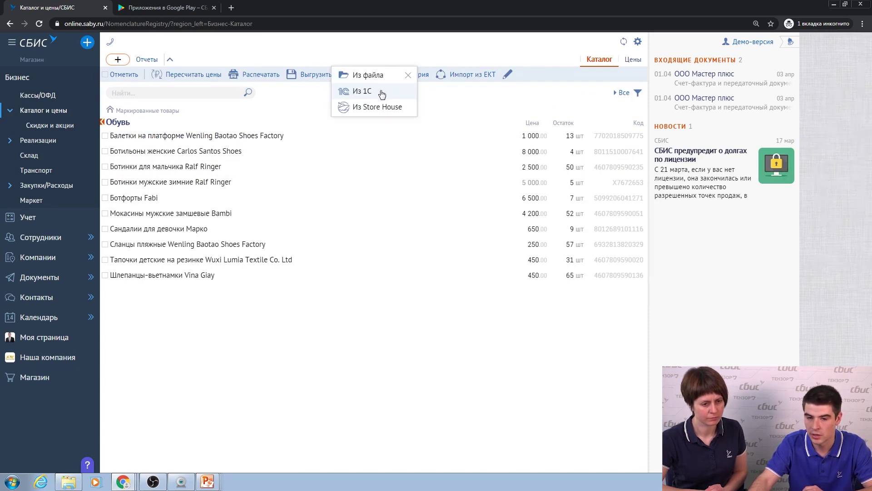
pyautogui.click(383, 92)
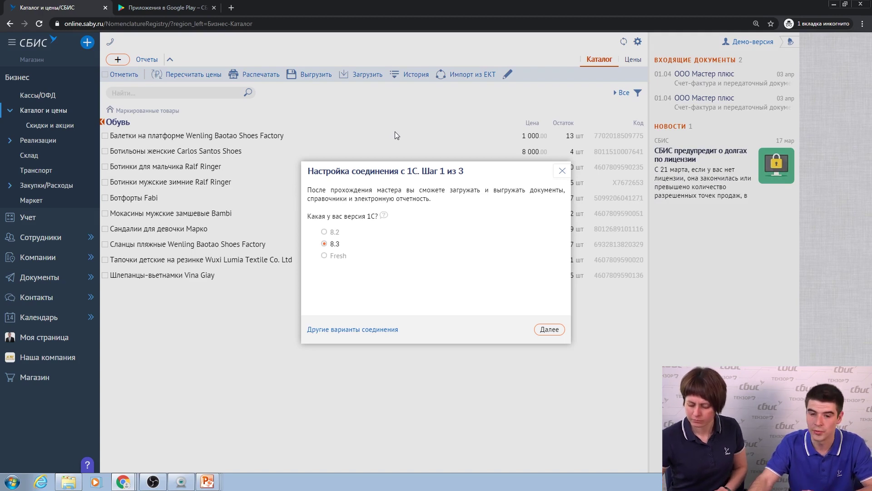
pyautogui.click(562, 172)
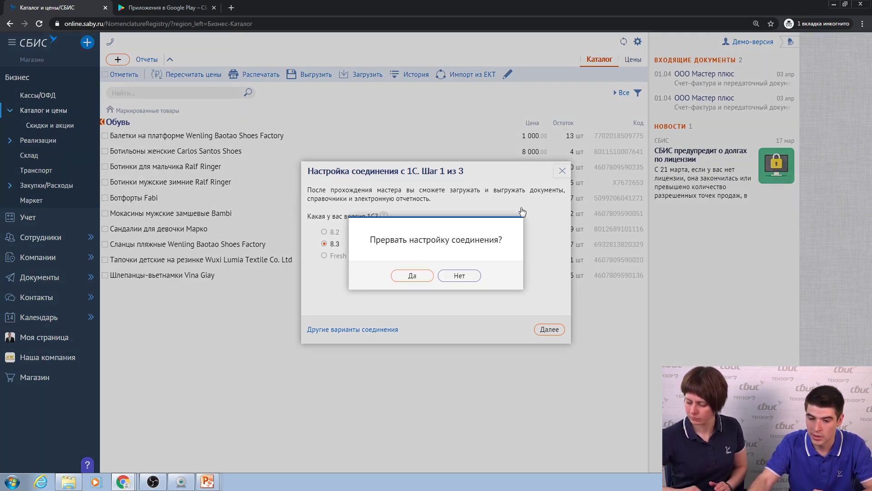
pyautogui.click(412, 275)
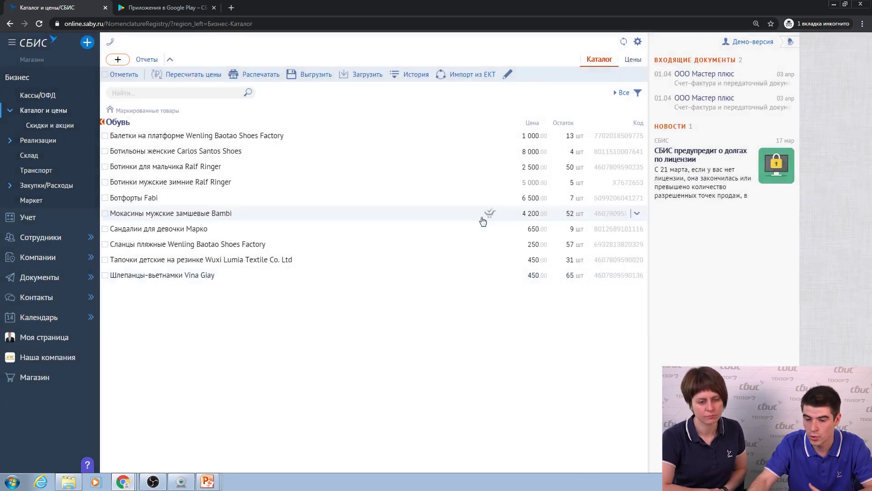
# Create a new import in the catalogue configuration from the file Каталог in the Загрузки folder
pyautogui.click(638, 43)
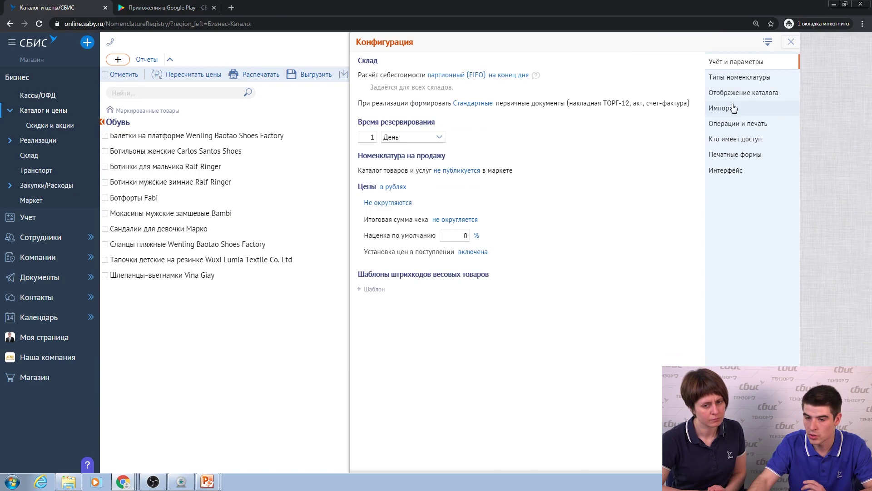
pyautogui.click(709, 113)
pyautogui.click(654, 75)
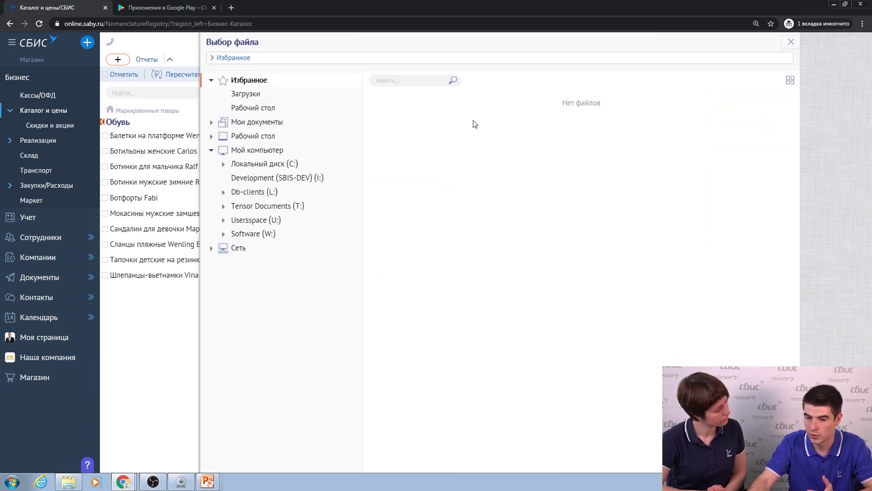
pyautogui.click(245, 94)
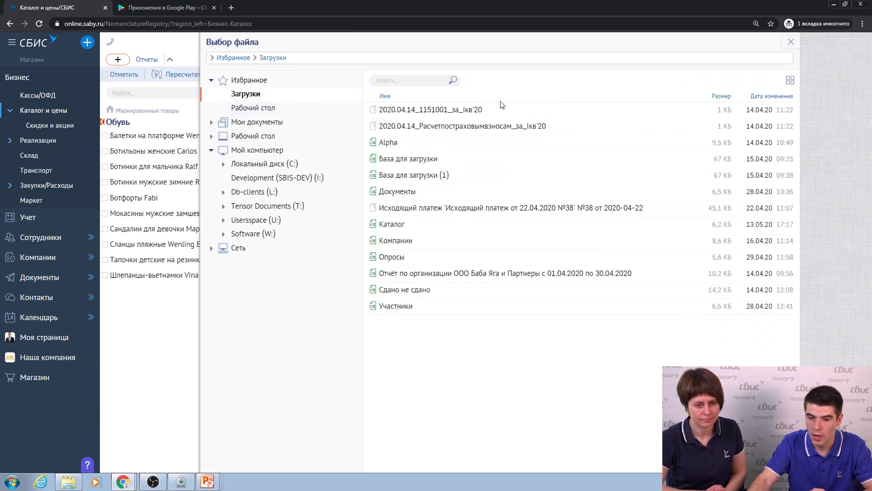
pyautogui.click(432, 225)
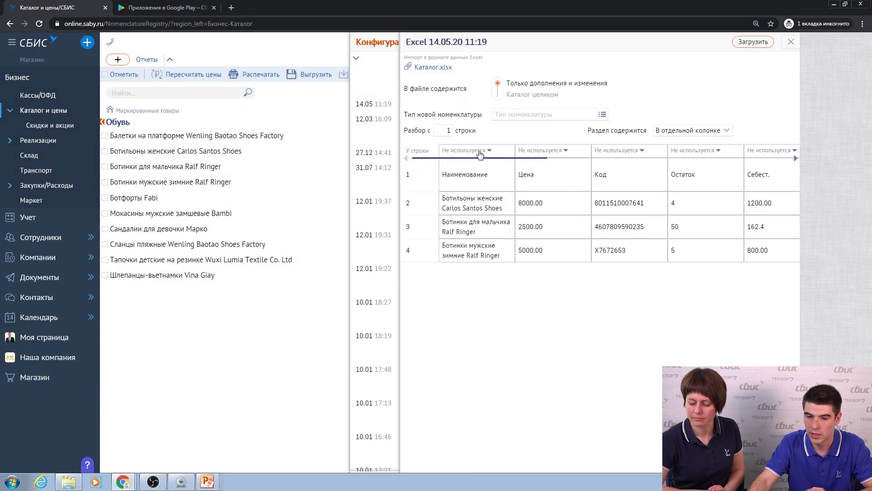
# Map the first column of the Excel import to Наименование, discard the changes and close the configuration
pyautogui.click(489, 152)
pyautogui.click(473, 181)
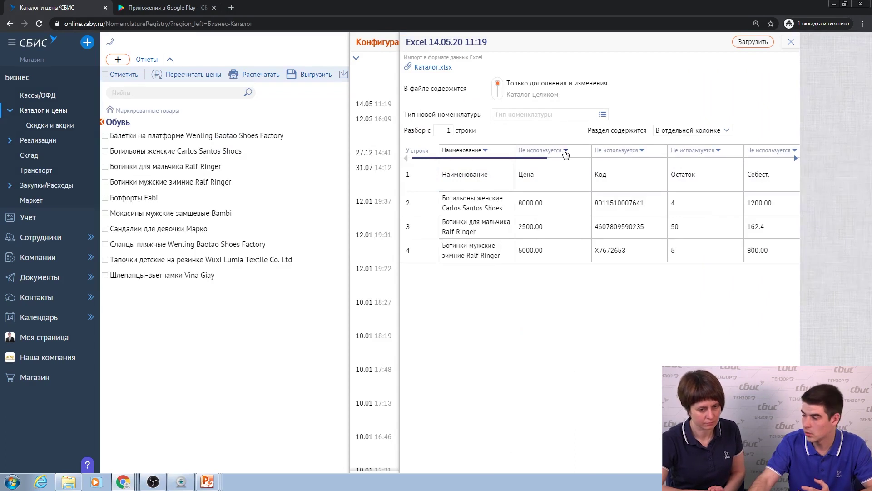
pyautogui.click(790, 42)
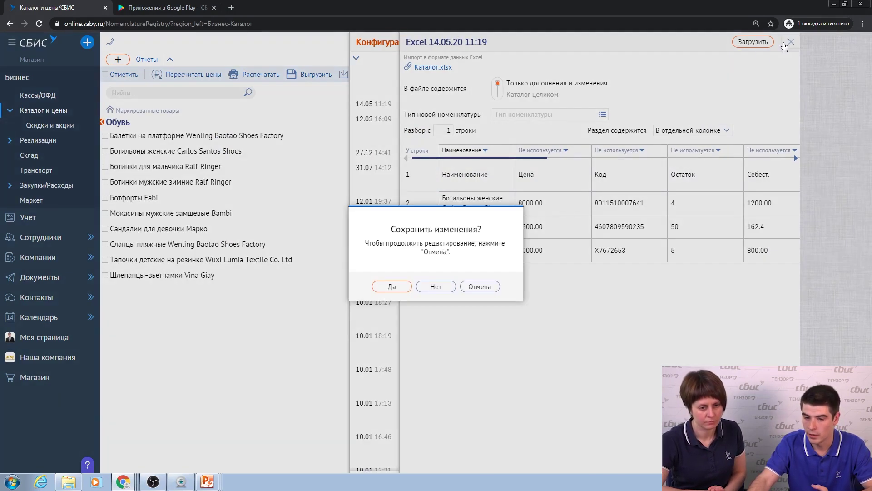
pyautogui.click(436, 285)
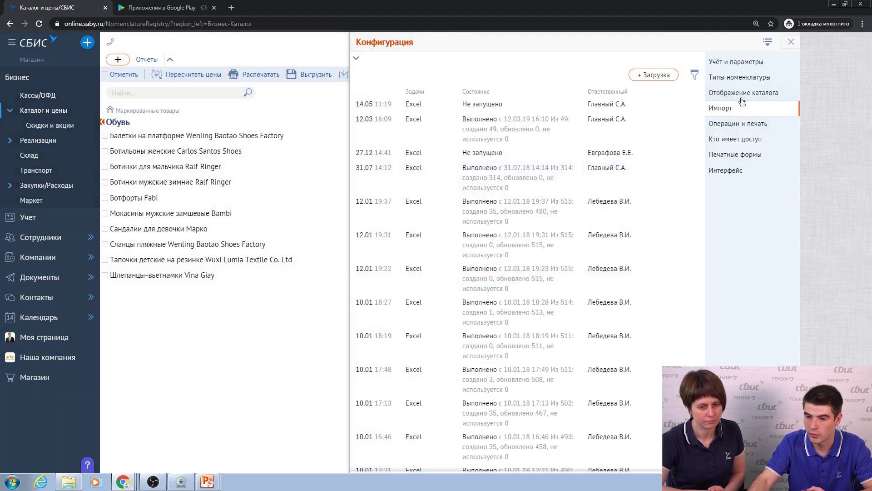
pyautogui.click(791, 42)
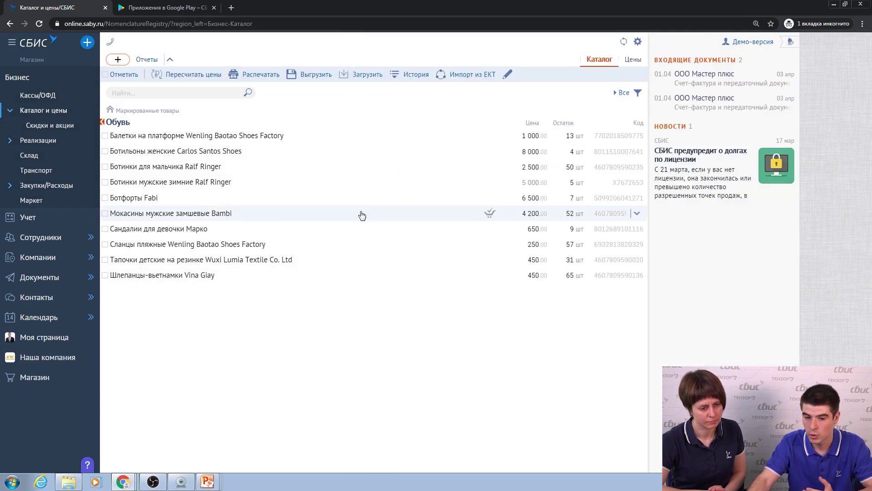
# View the product types that can be added, and examine the marked-product details of Балетки на платформе Wenling Baotao Shoes Factory
pyautogui.click(123, 65)
pyautogui.moveTo(135, 74)
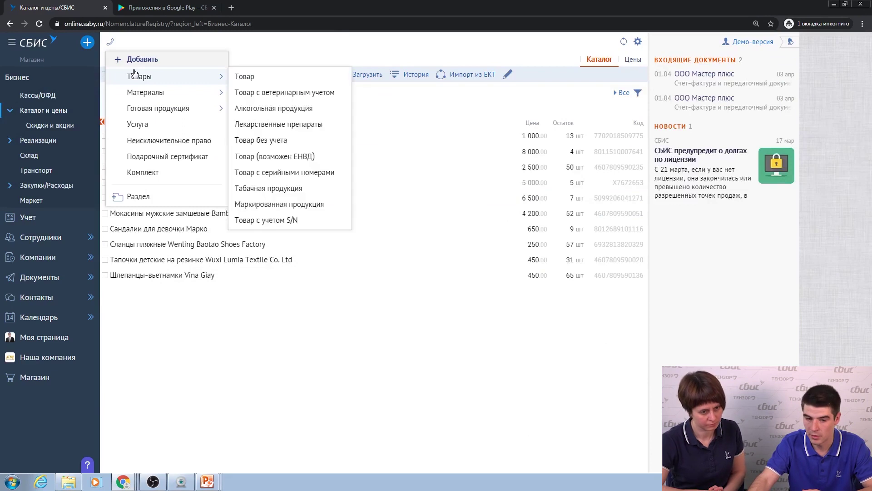
pyautogui.click(208, 137)
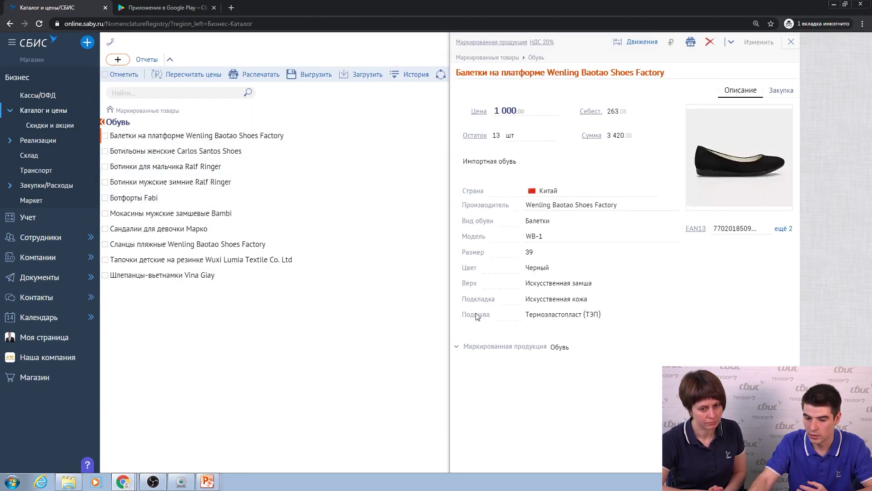
pyautogui.click(471, 346)
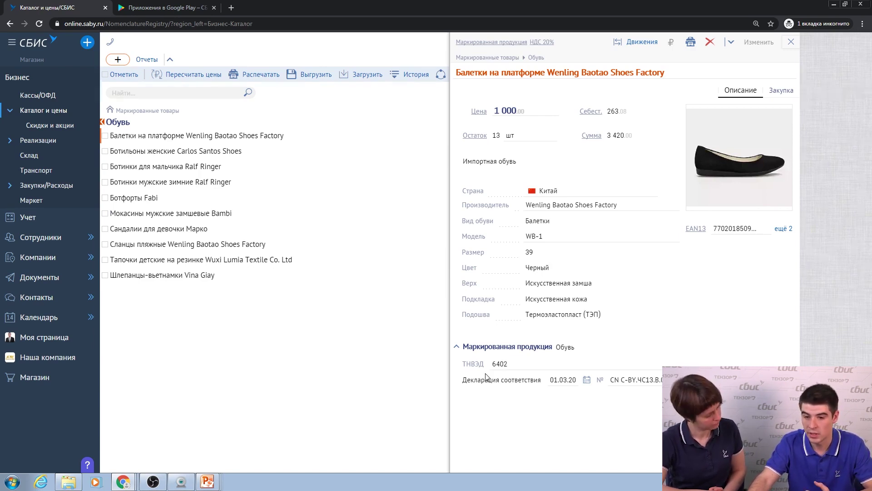
pyautogui.click(790, 42)
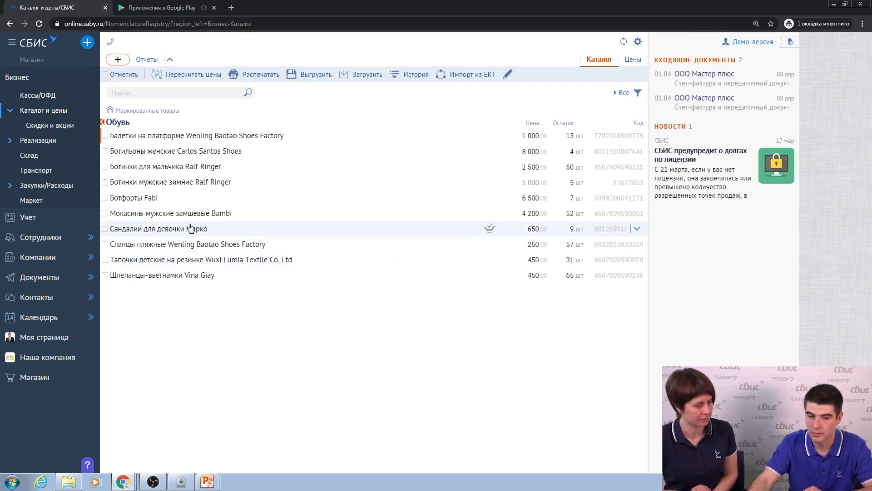
# Open production release act No. 4 in the Маркировка section of Учет, and view the available document upload sources
pyautogui.moveTo(50, 218)
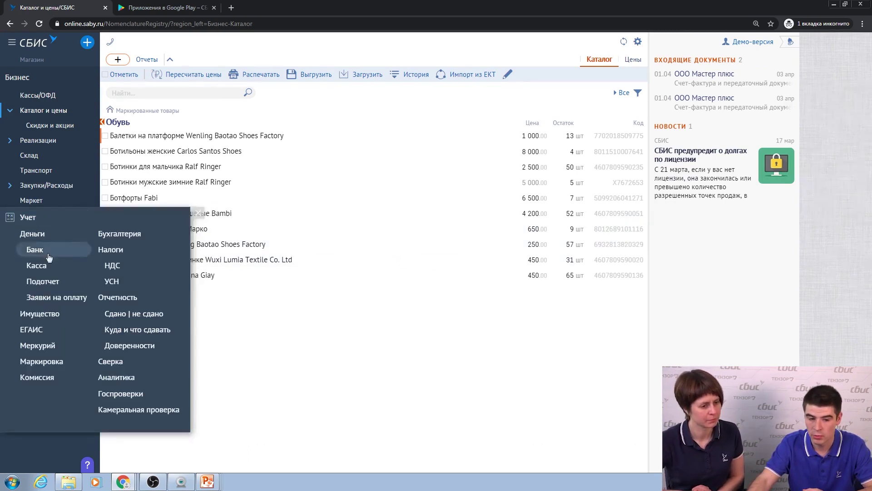
pyautogui.click(52, 362)
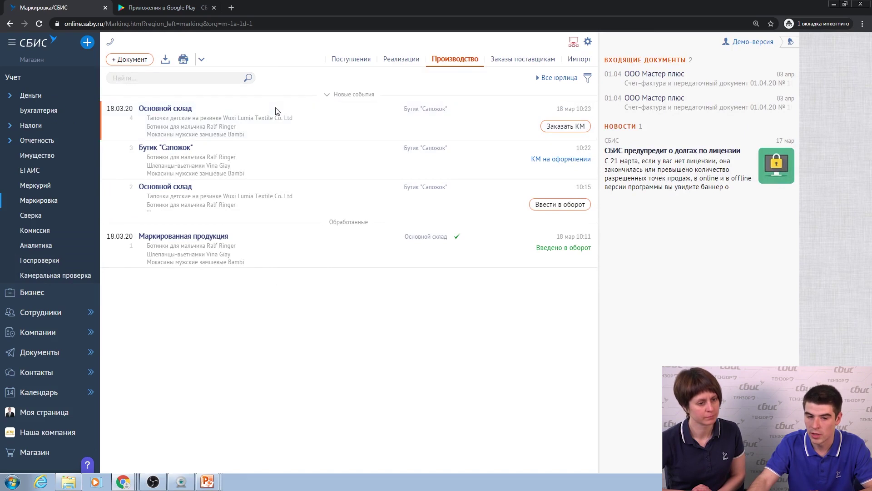
pyautogui.click(211, 172)
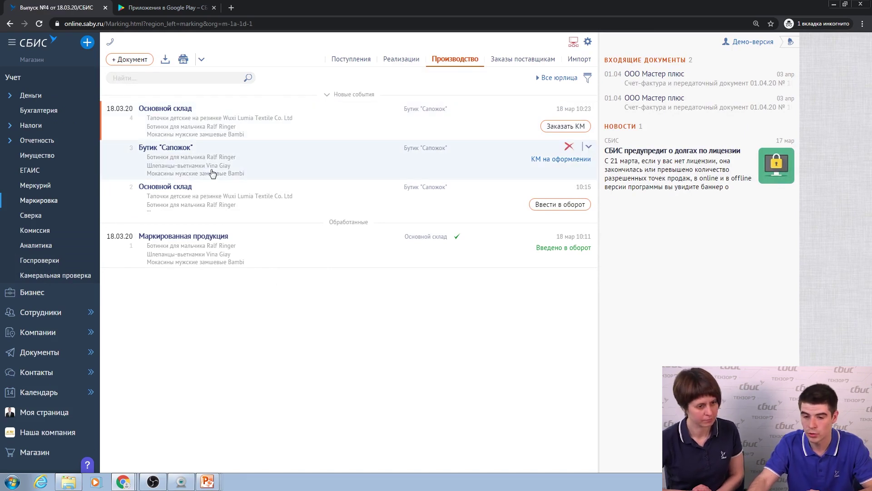
pyautogui.click(164, 60)
pyautogui.moveTo(225, 78)
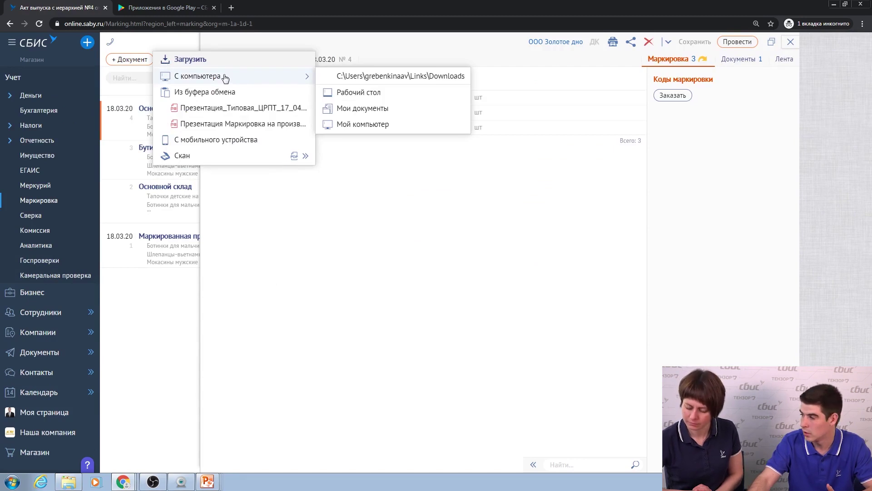
pyautogui.click(328, 228)
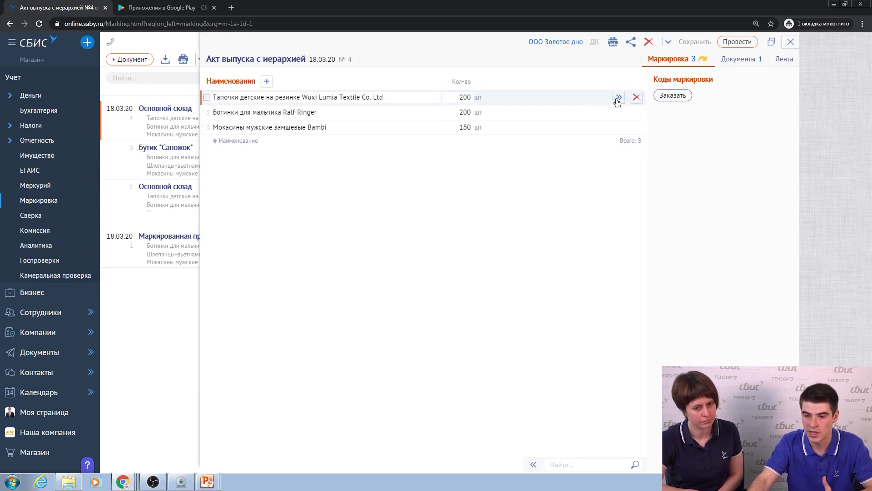
pyautogui.click(618, 98)
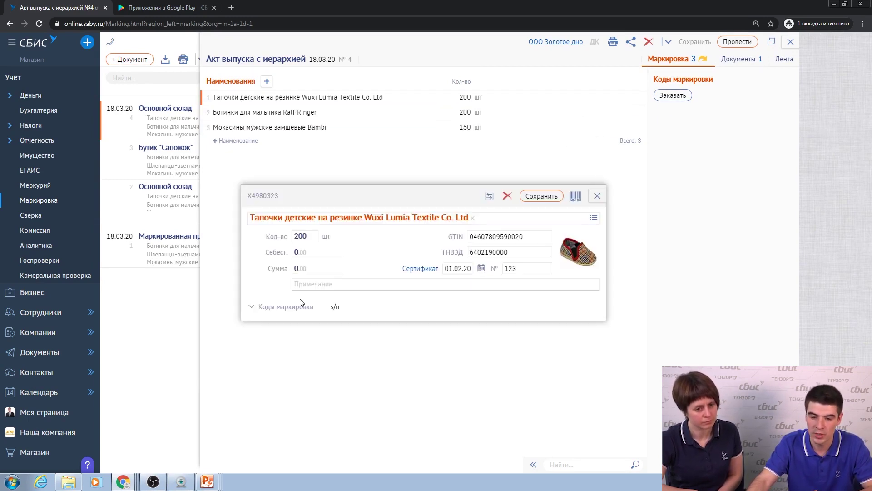
pyautogui.click(294, 307)
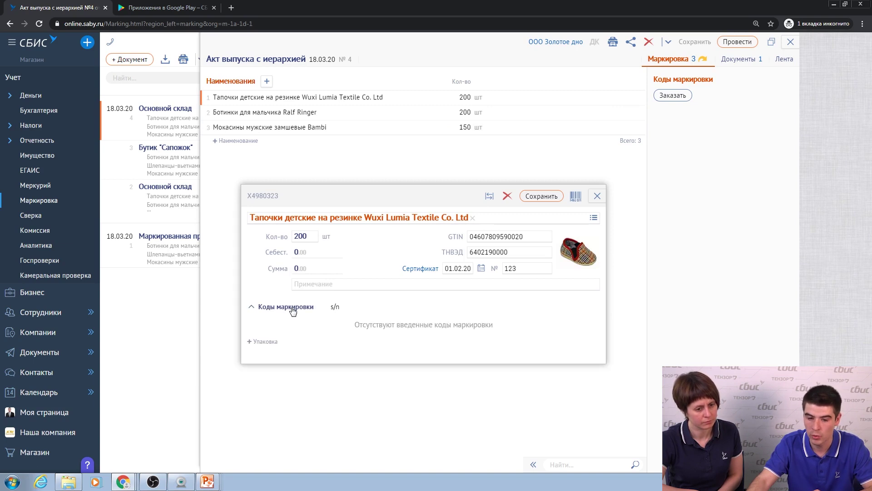
pyautogui.click(275, 342)
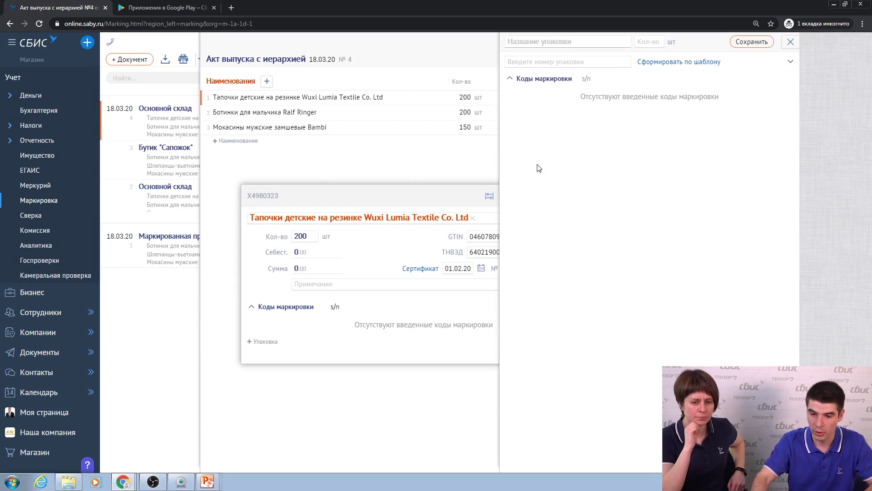
pyautogui.write('Короб')
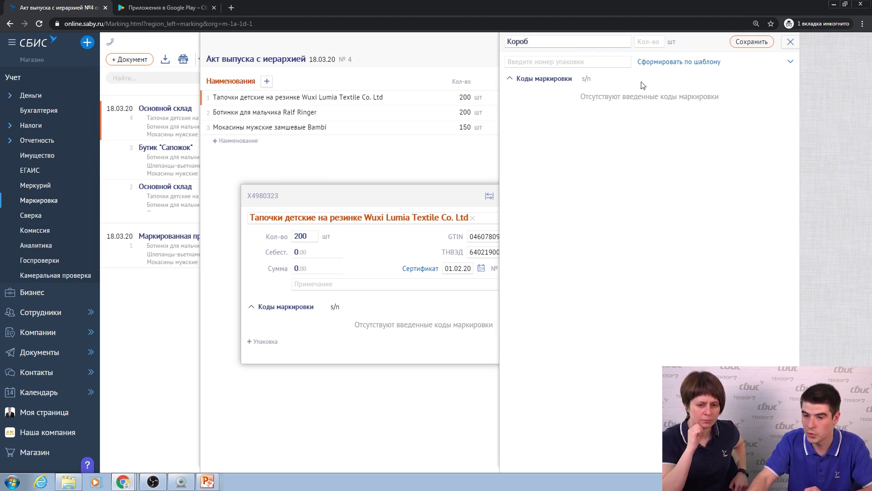
pyautogui.click(650, 42)
pyautogui.write('8')
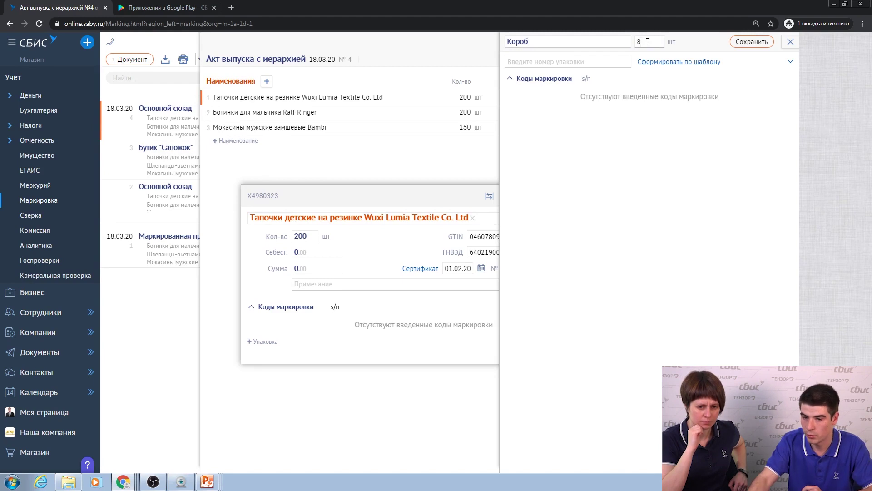
pyautogui.click(627, 61)
pyautogui.hotkey('ctrl', 'v')
pyautogui.moveTo(587, 62); pyautogui.dragTo(506, 62)
pyautogui.click(752, 42)
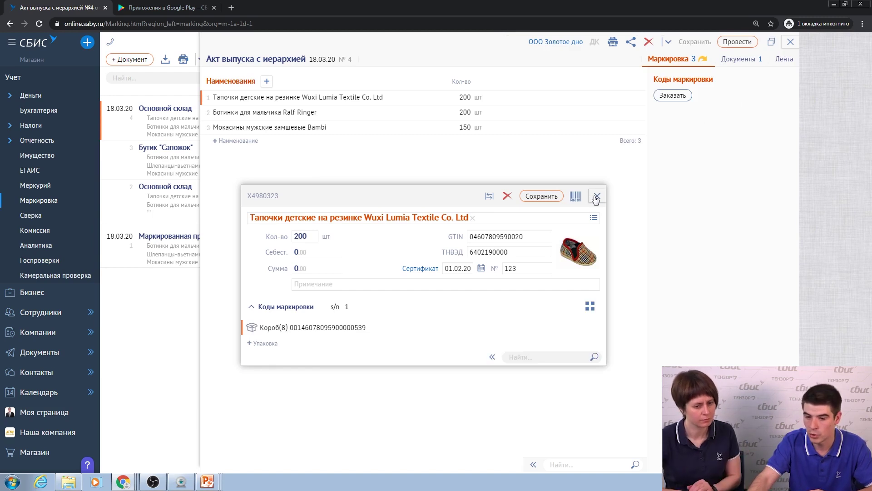
pyautogui.click(596, 195)
pyautogui.click(791, 41)
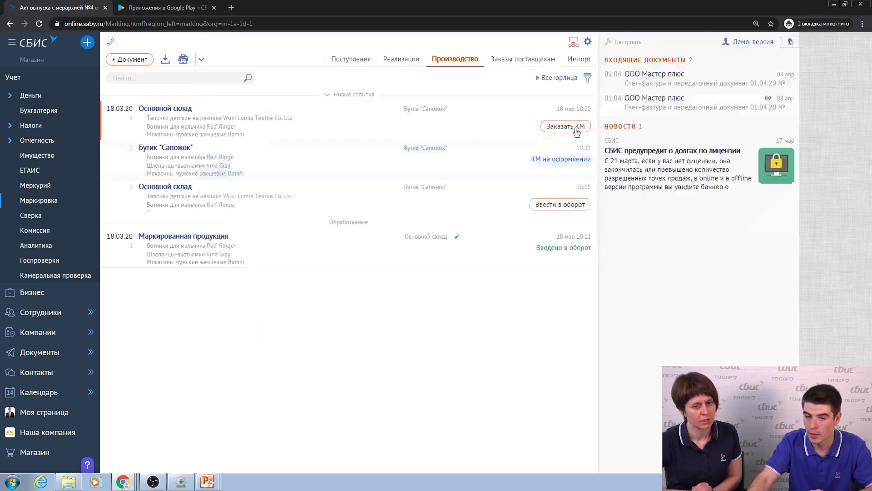
# In release act No. 2, examine the marking codes of Мокасины мужские замшевые Bambi and the label printing options for the codes
pyautogui.click(373, 195)
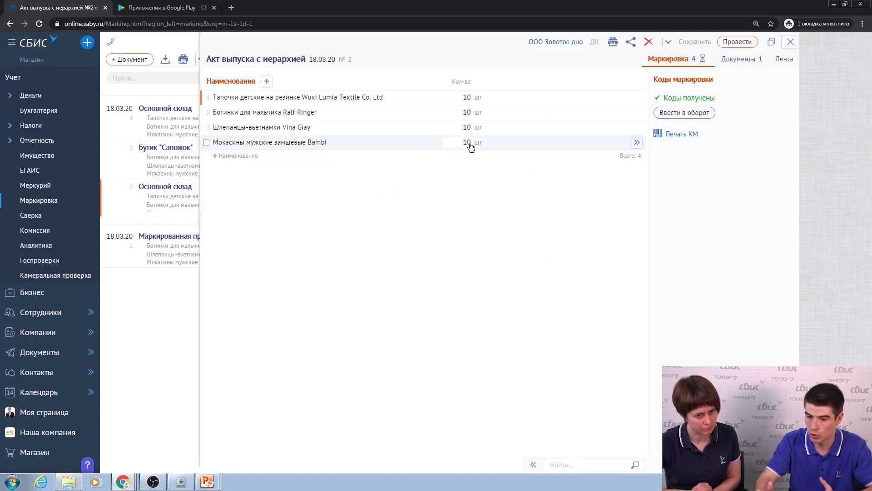
pyautogui.click(636, 142)
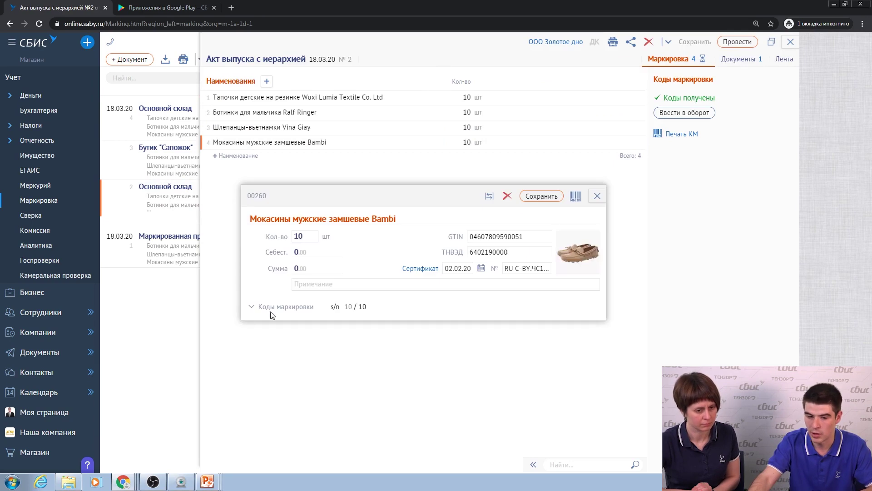
pyautogui.click(273, 308)
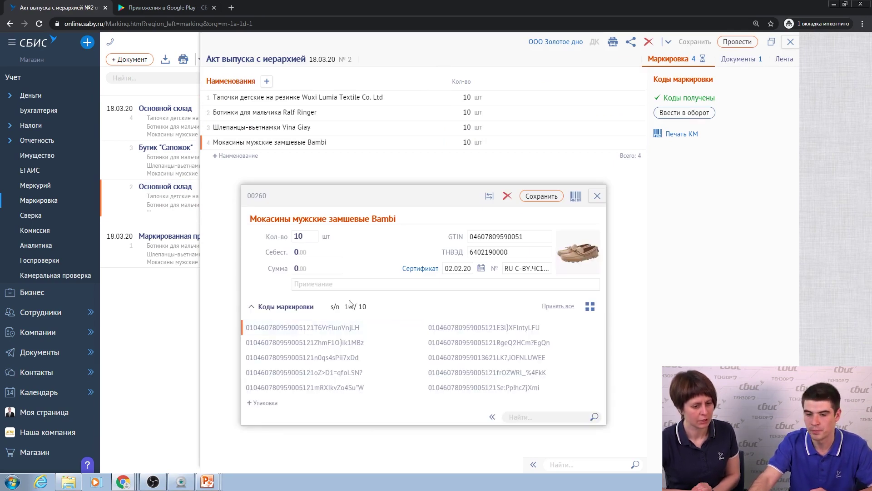
pyautogui.click(596, 197)
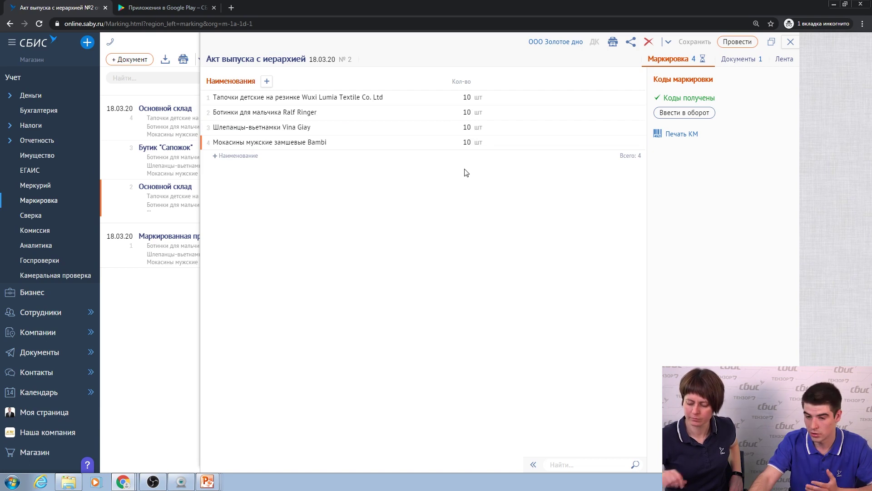
pyautogui.click(682, 135)
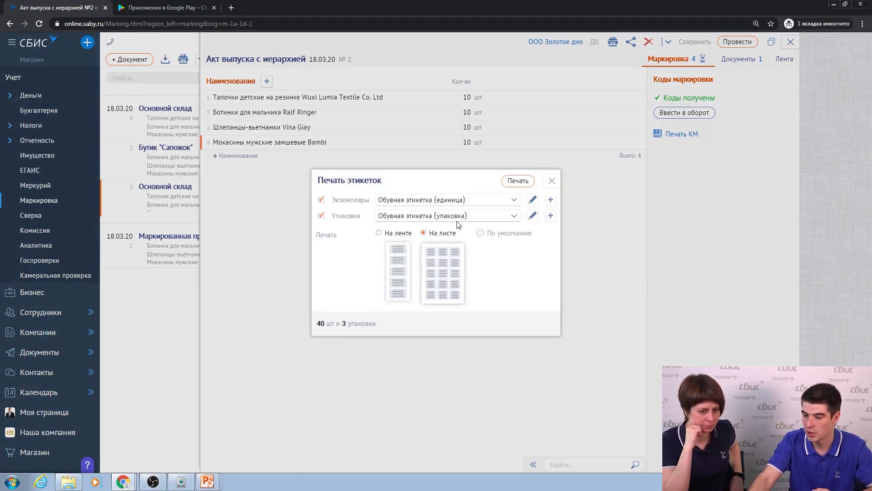
pyautogui.click(551, 181)
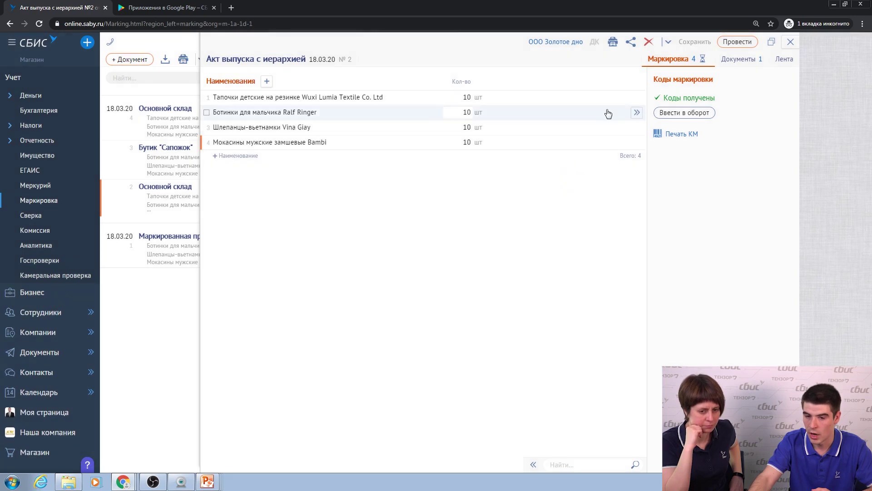
# In the Тапочки детские line of act No. 2, select the Короб(6) package and the first unpacked marking code for label printing
pyautogui.click(637, 98)
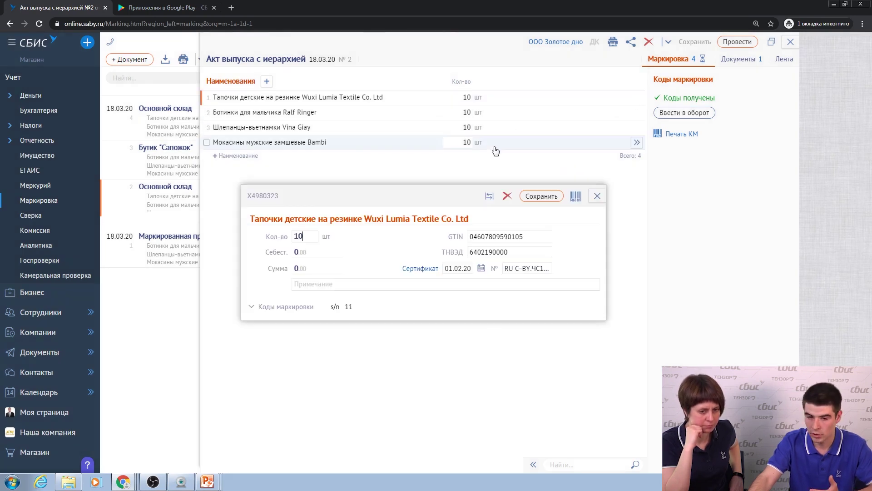
pyautogui.click(284, 307)
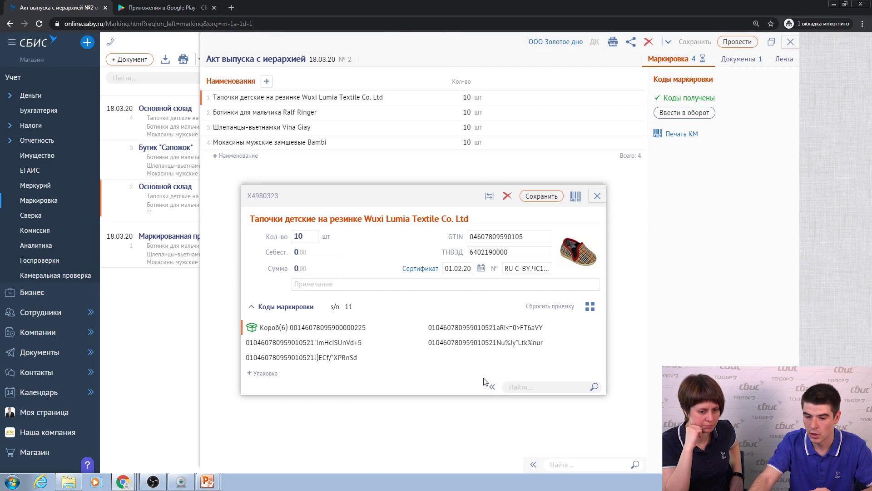
pyautogui.click(249, 327)
pyautogui.click(249, 343)
pyautogui.click(318, 387)
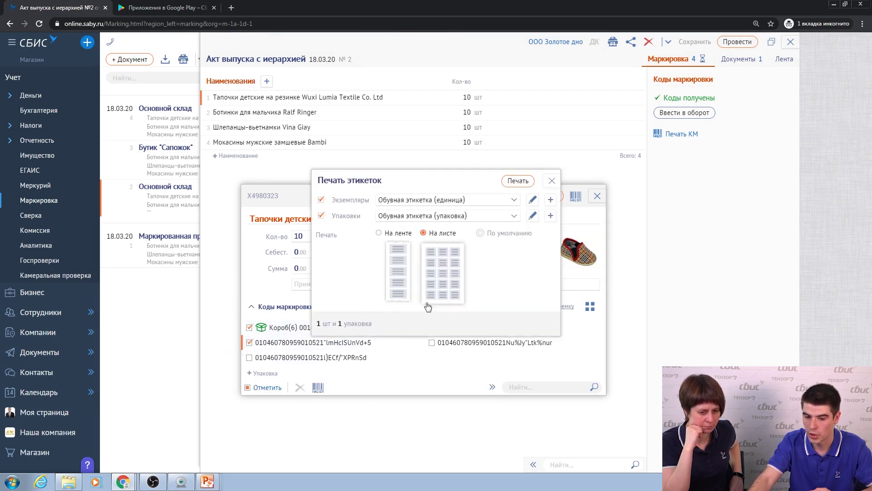
# Preview the package and unit labels for printing on a sheet, examine them enlarged, and cancel the print
pyautogui.click(525, 184)
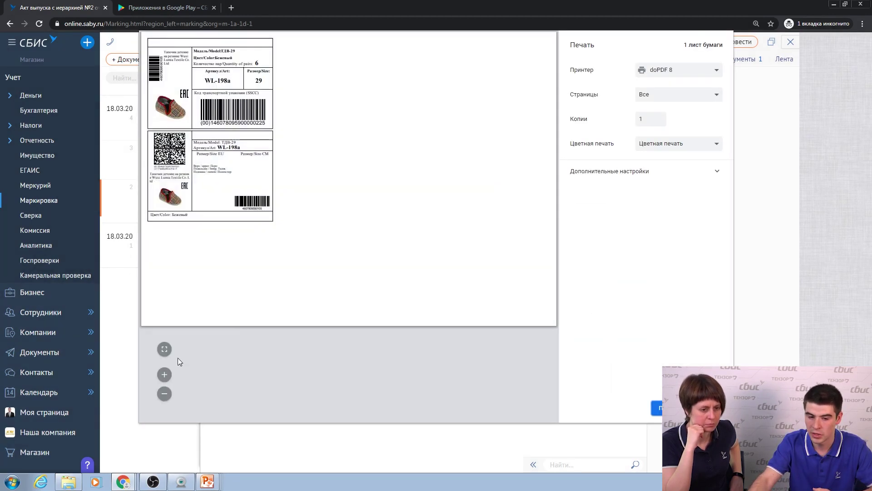
pyautogui.click(165, 374)
pyautogui.click(164, 374)
pyautogui.click(164, 375)
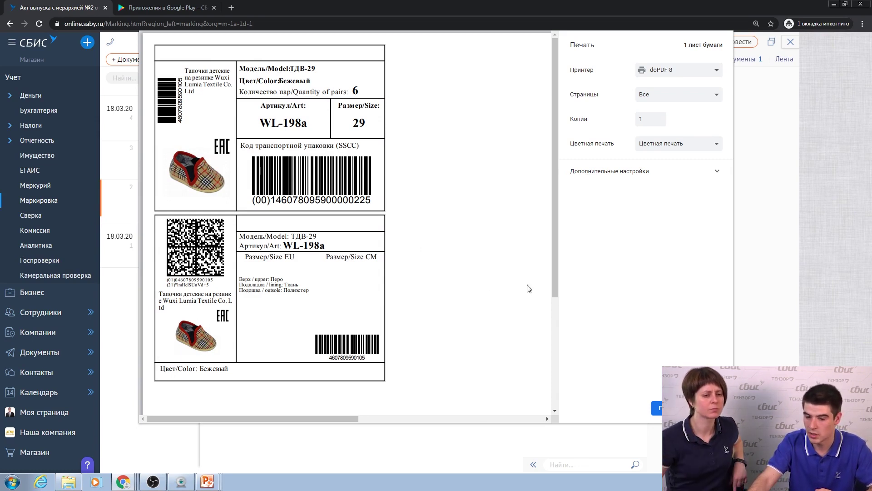
pyautogui.press('Escape')
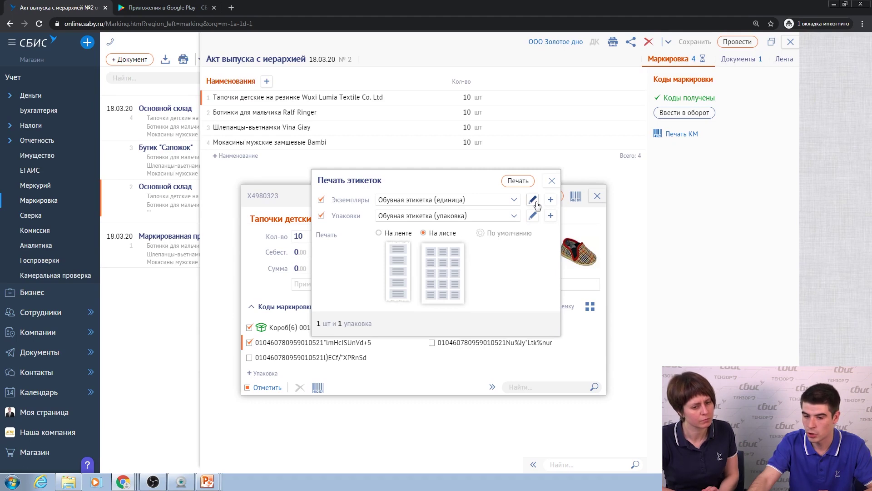
# Try swapping the places of the QR code and barcode in the Обувная этикетка (единица) template, discard the changes, and close the line's details
pyautogui.click(532, 216)
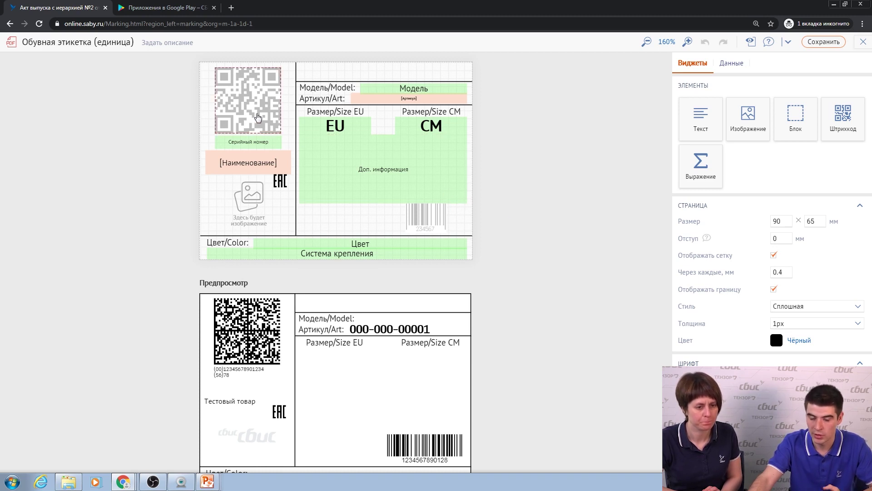
pyautogui.moveTo(258, 117); pyautogui.dragTo(349, 193)
pyautogui.moveTo(423, 221); pyautogui.dragTo(246, 92)
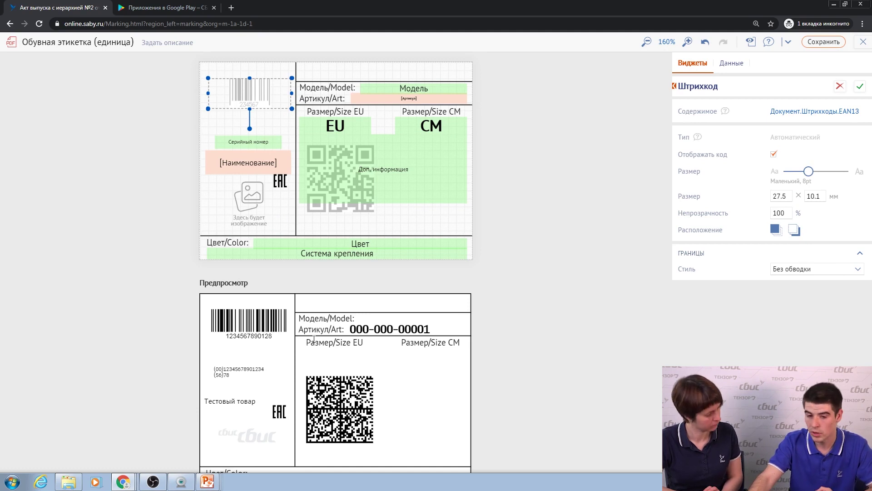
pyautogui.click(863, 44)
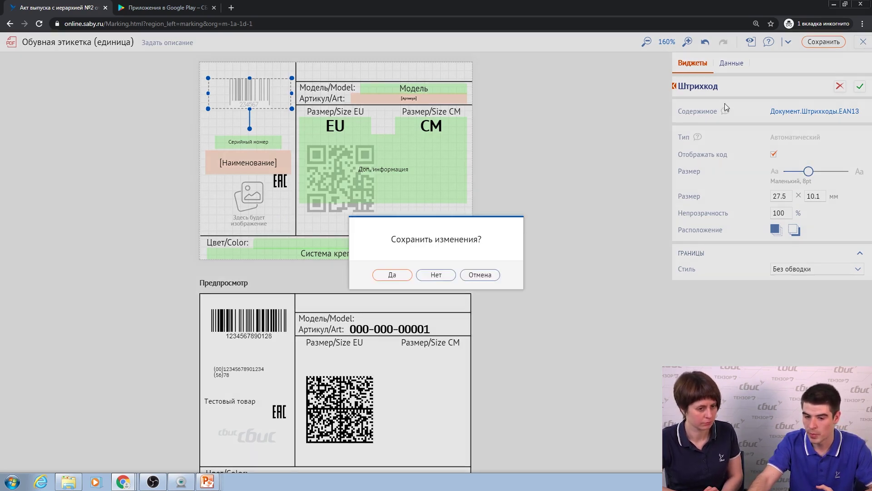
pyautogui.click(450, 275)
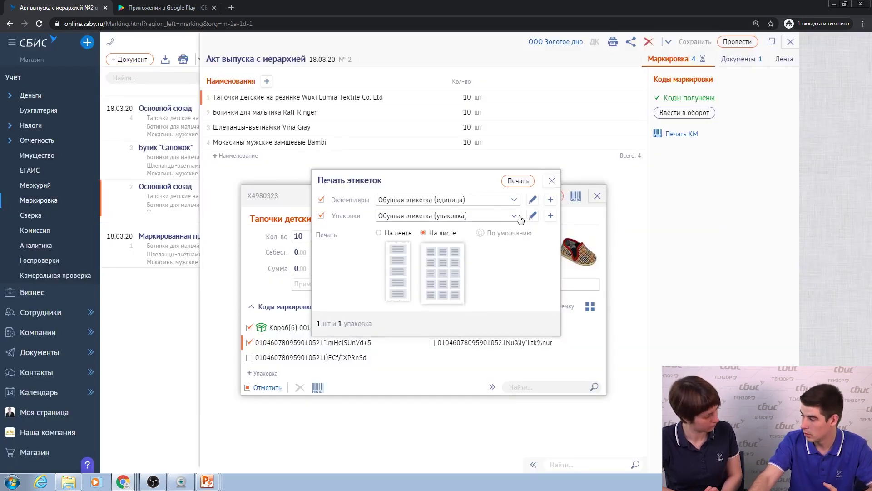
pyautogui.click(551, 181)
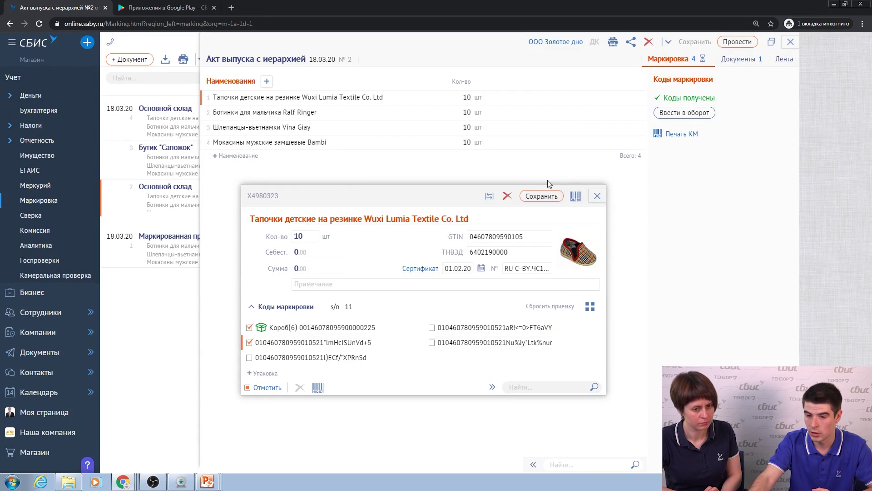
pyautogui.click(597, 195)
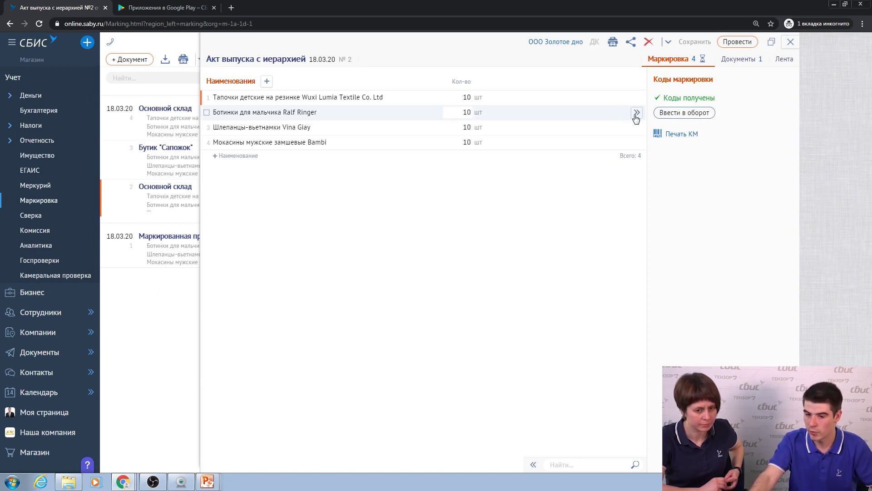
pyautogui.click(636, 113)
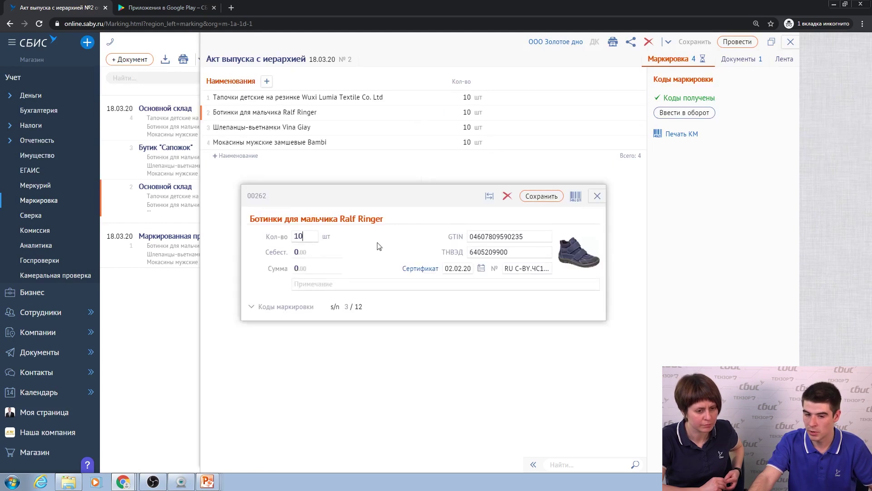
pyautogui.click(293, 307)
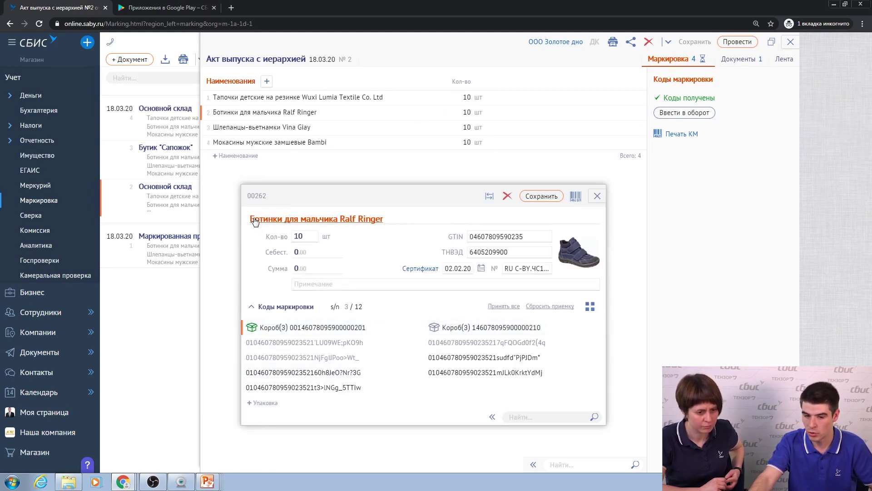
pyautogui.click(448, 329)
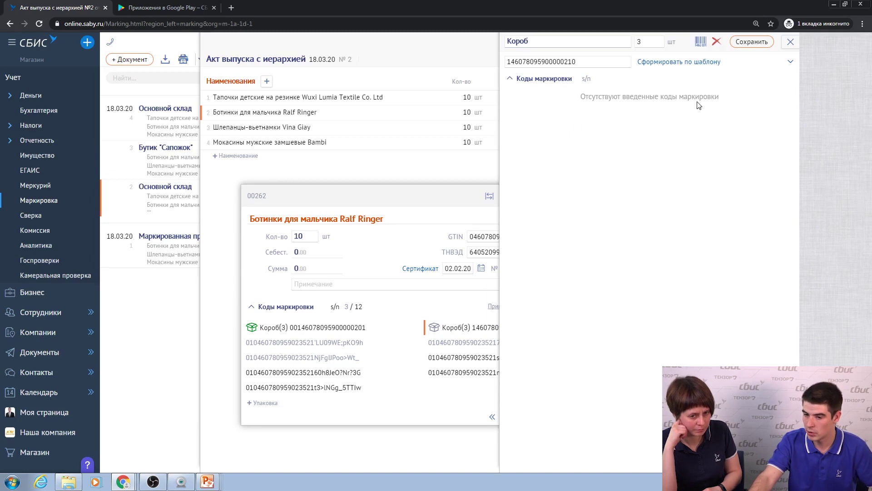
pyautogui.click(790, 45)
pyautogui.click(597, 196)
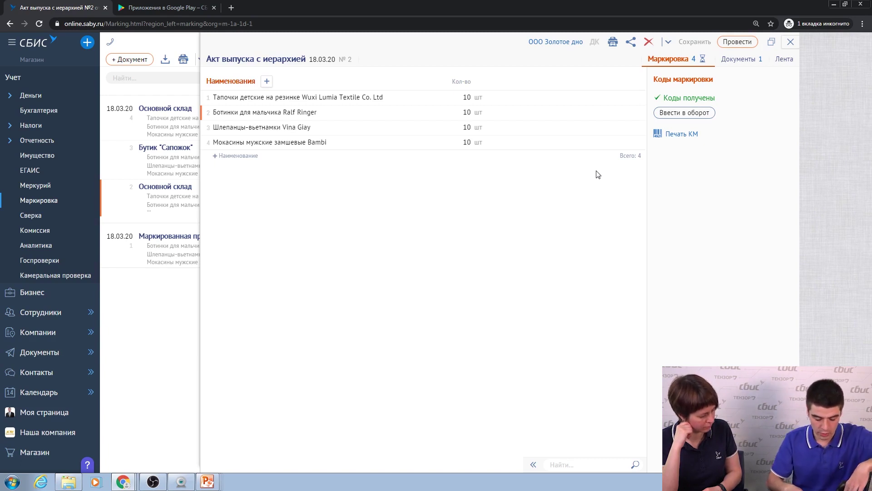
pyautogui.write('146078095900000210')
pyautogui.press('Return')
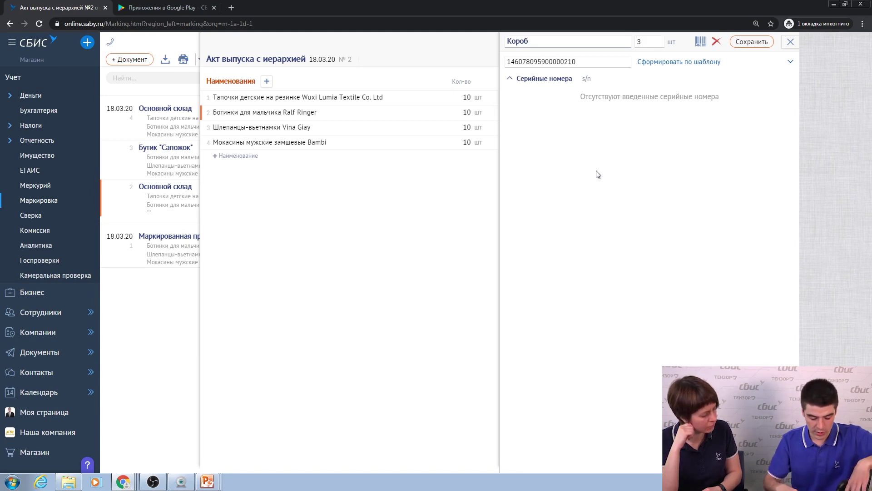
pyautogui.write("010460780959023521'LU09WE;pKO9h")
pyautogui.press('Return')
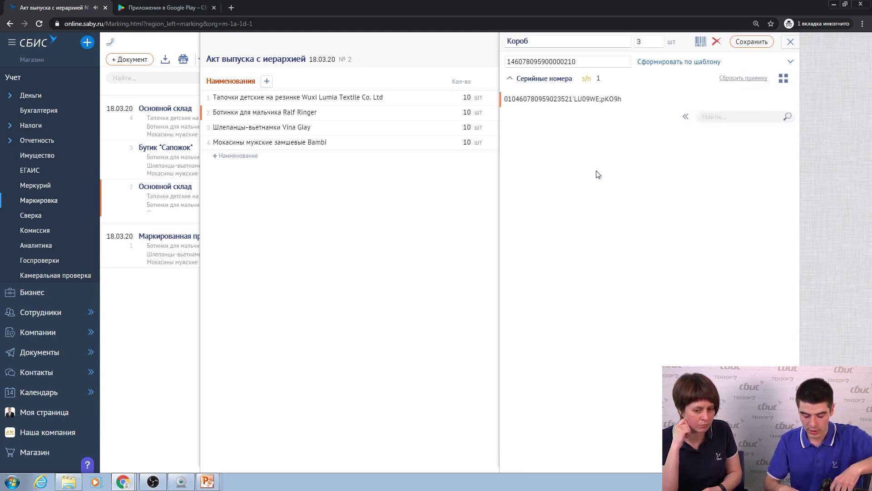
pyautogui.write('0104607809590235217qFQOGd0f2(4q')
pyautogui.press('Return')
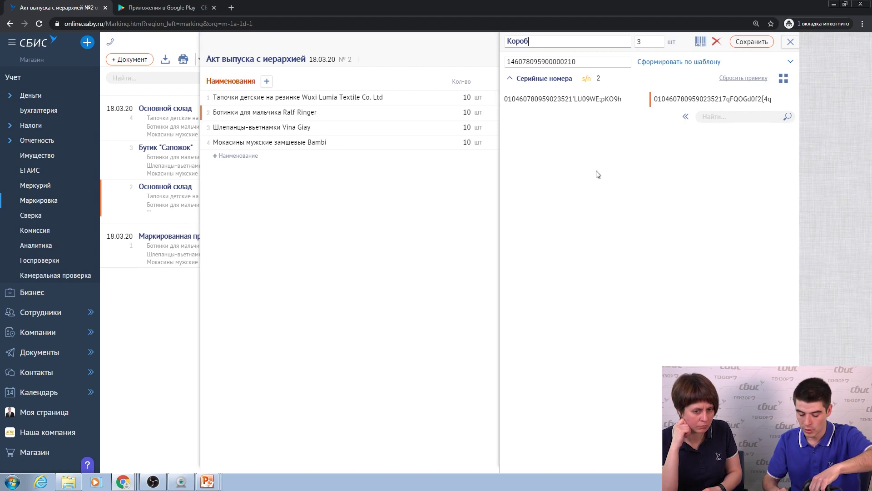
pyautogui.write('010460780959023521NjFgIJPoo>Wt_')
pyautogui.press('Return')
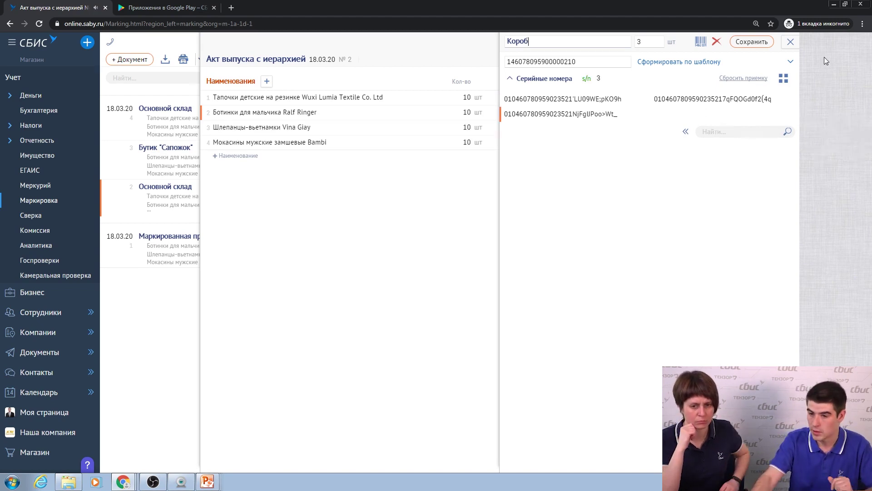
pyautogui.click(752, 41)
pyautogui.click(636, 114)
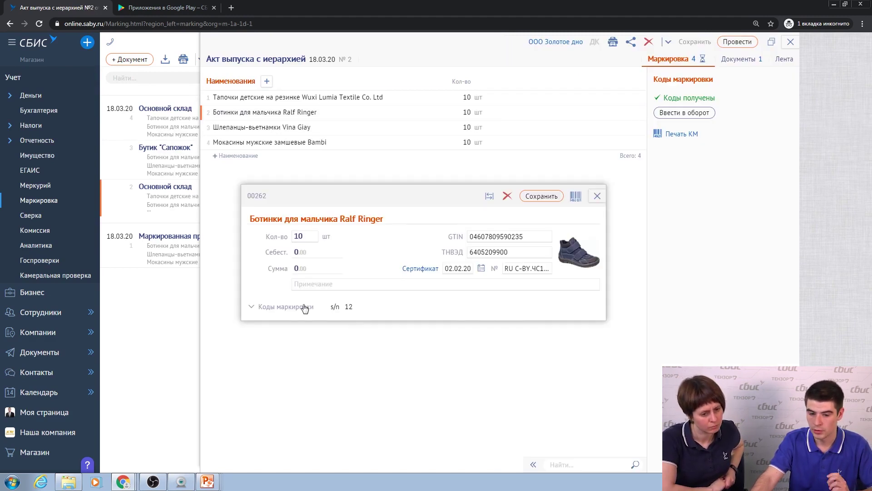
pyautogui.click(305, 307)
pyautogui.click(473, 327)
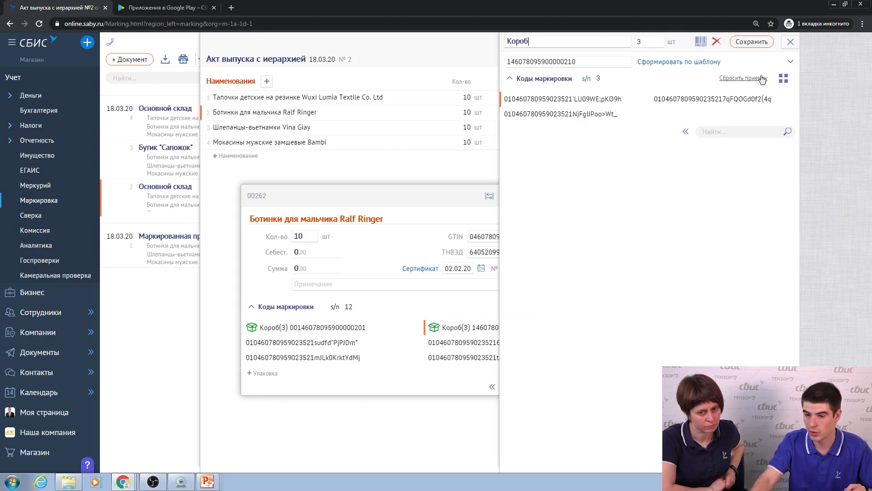
pyautogui.click(792, 43)
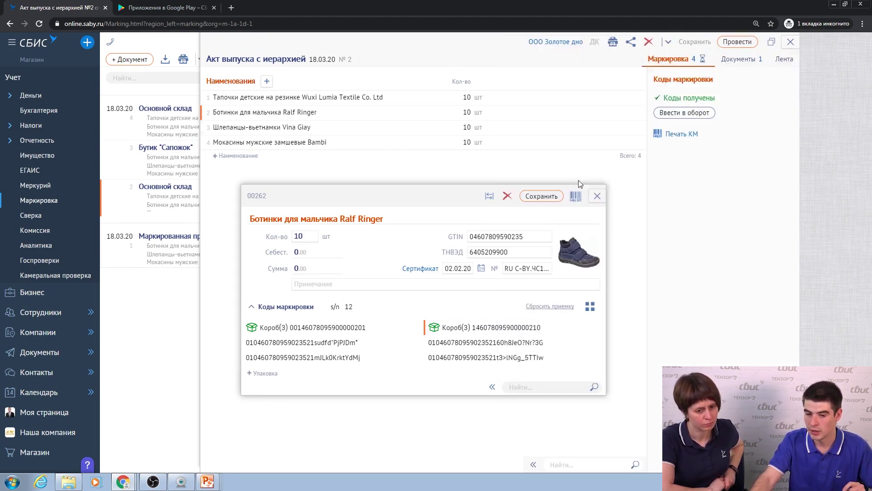
pyautogui.click(596, 196)
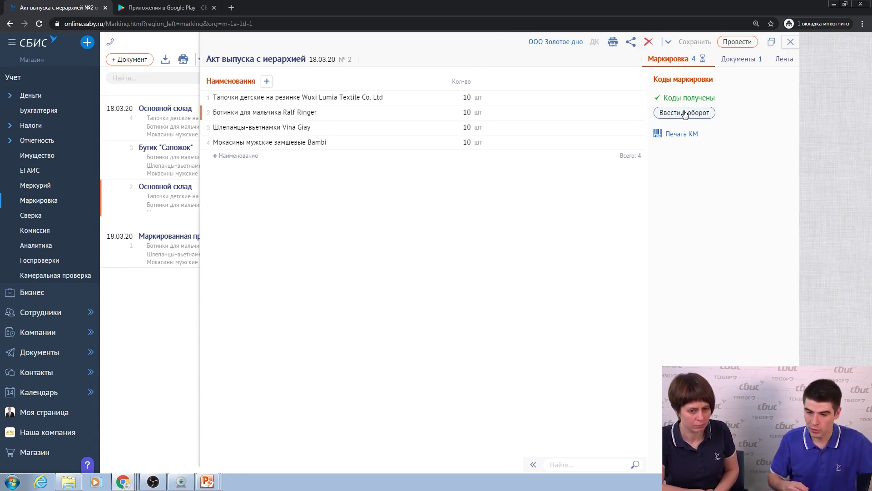
# Close act No. 2 and view the marking status of processed release act No. 1
pyautogui.click(791, 42)
pyautogui.click(373, 245)
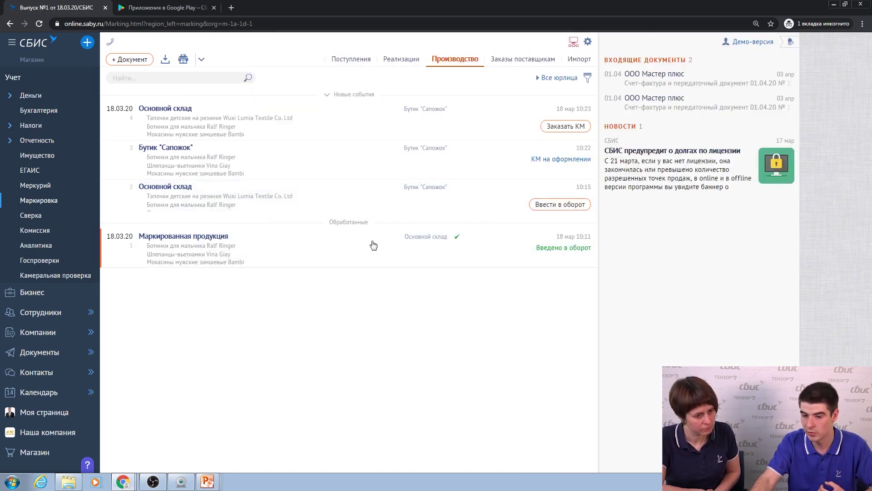
pyautogui.moveTo(663, 112); pyautogui.dragTo(720, 111)
pyautogui.click(729, 124)
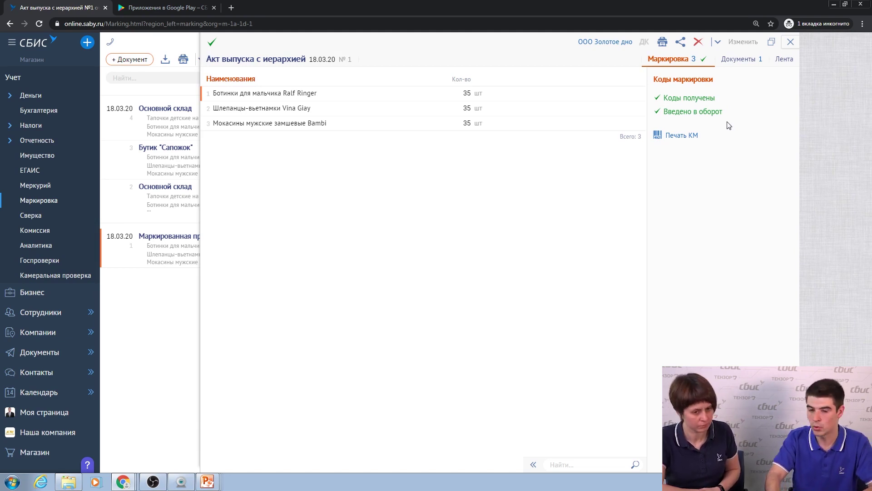
pyautogui.click(791, 42)
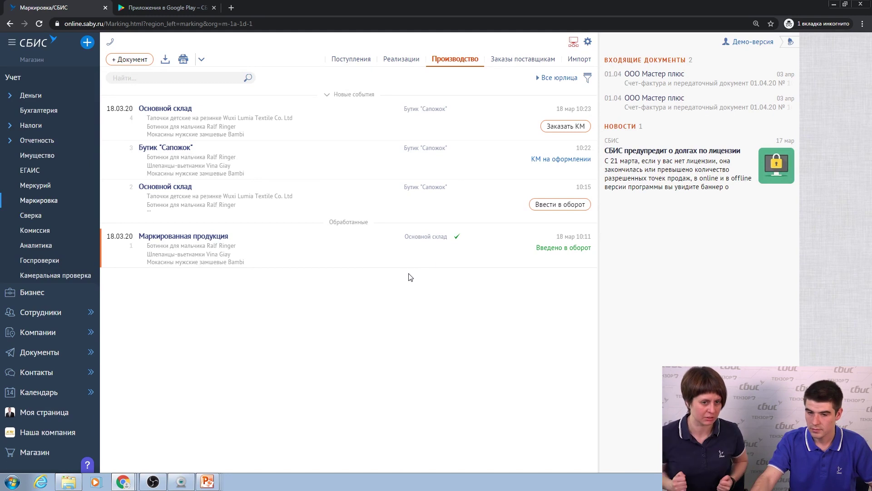
# In the supplier orders, examine Fabi, ltd order No. 2 and the product card of Балетки на платформе Wenling Baotao Shoes Factory
pyautogui.click(509, 60)
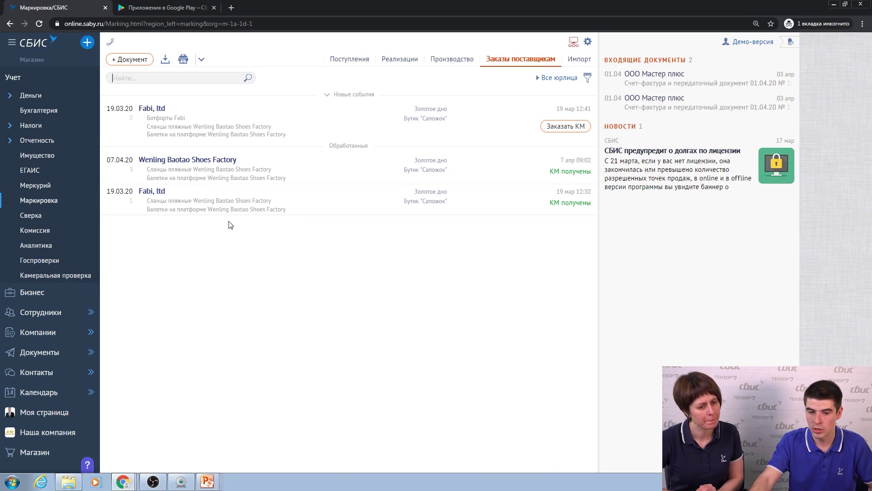
pyautogui.click(293, 131)
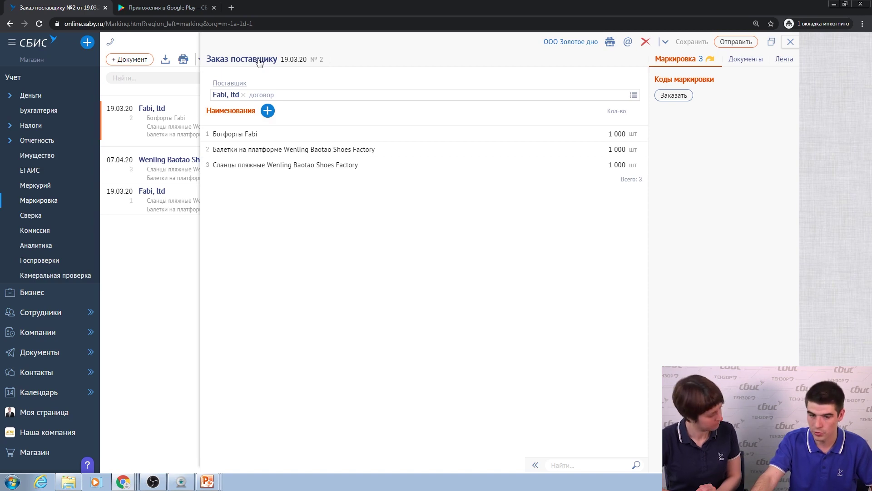
pyautogui.click(165, 59)
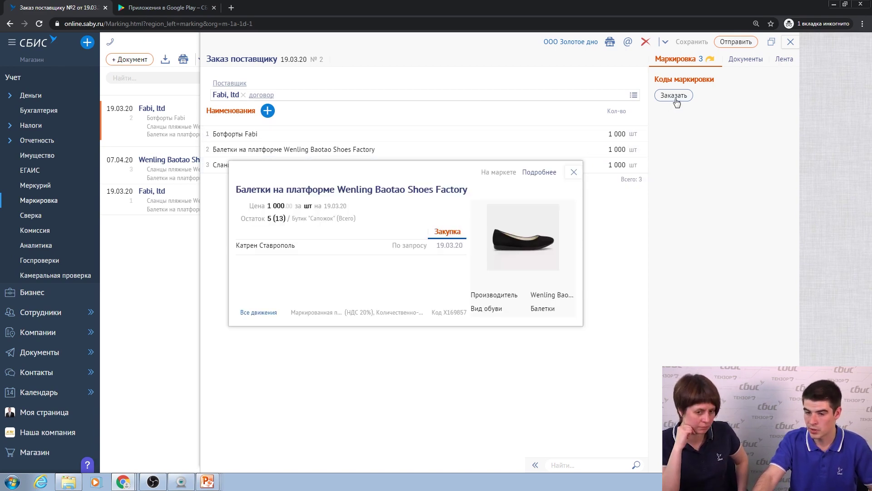
pyautogui.click(791, 42)
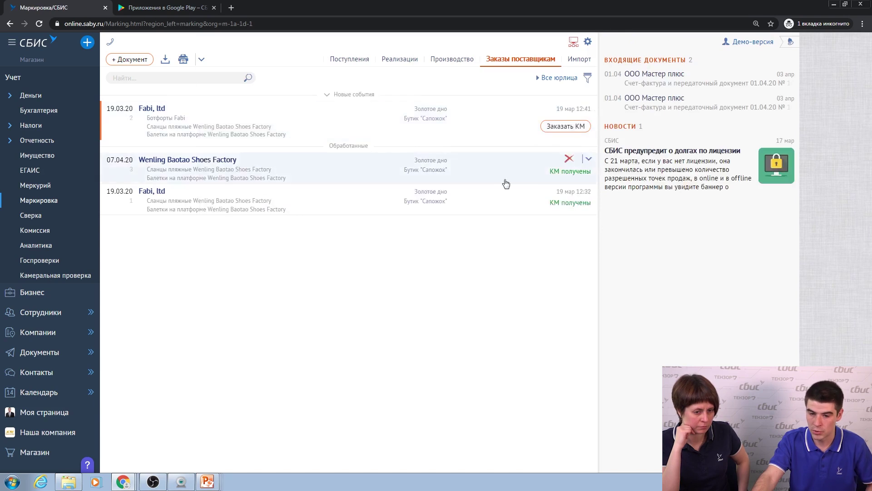
# From Fabi, ltd supplier order No. 1, export the unit labels laid out on sheets, and open the Обувная этикетка (единица) template for editing
pyautogui.click(333, 206)
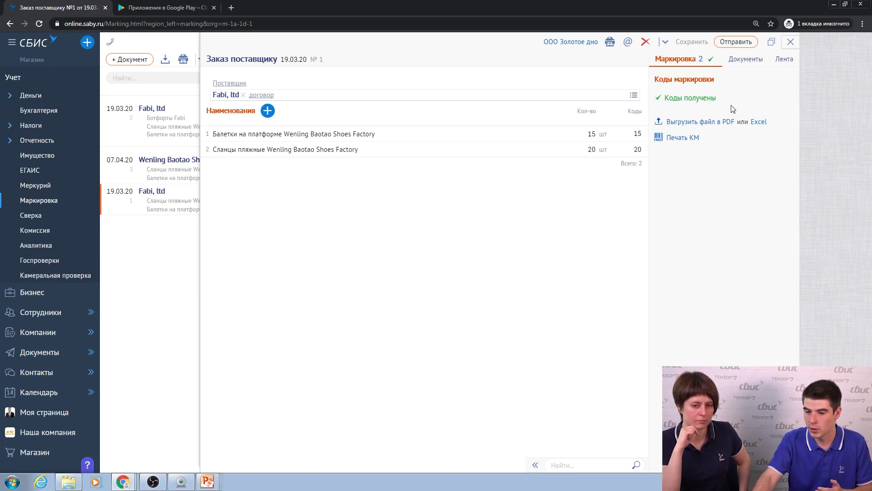
pyautogui.click(708, 138)
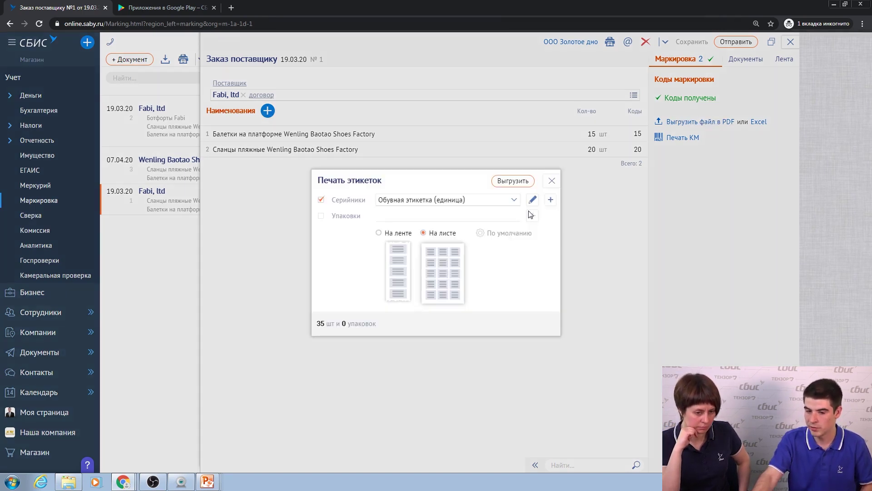
pyautogui.click(514, 185)
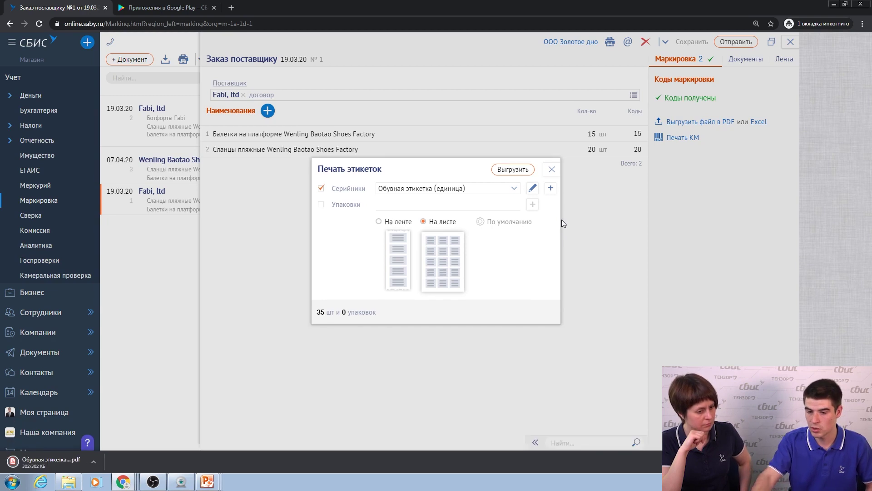
pyautogui.click(533, 188)
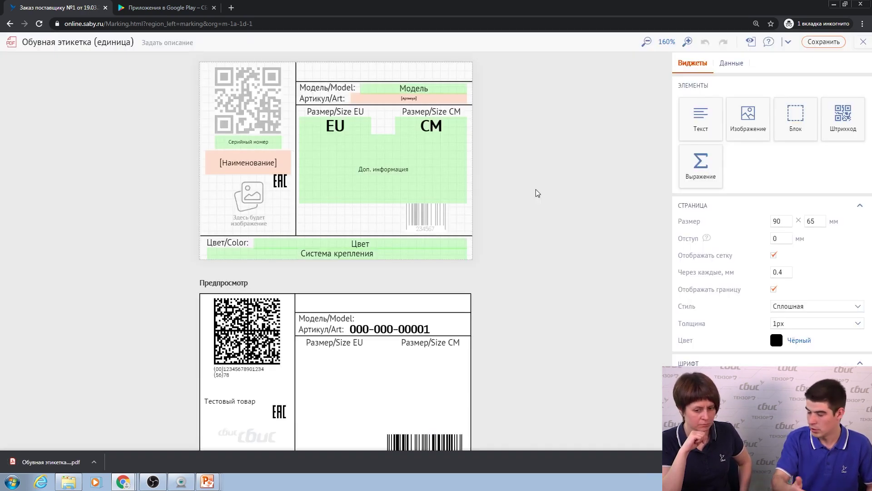
# Leave the label template editor, check the exported Обувная этикетка (единица) PDF, and close it and Fabi, ltd supplier order No. 1
pyautogui.click(863, 42)
pyautogui.click(553, 172)
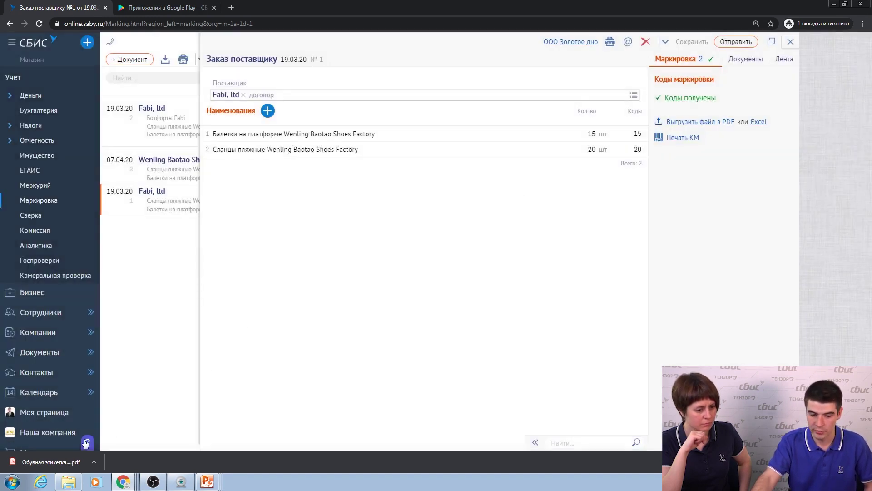
pyautogui.click(65, 462)
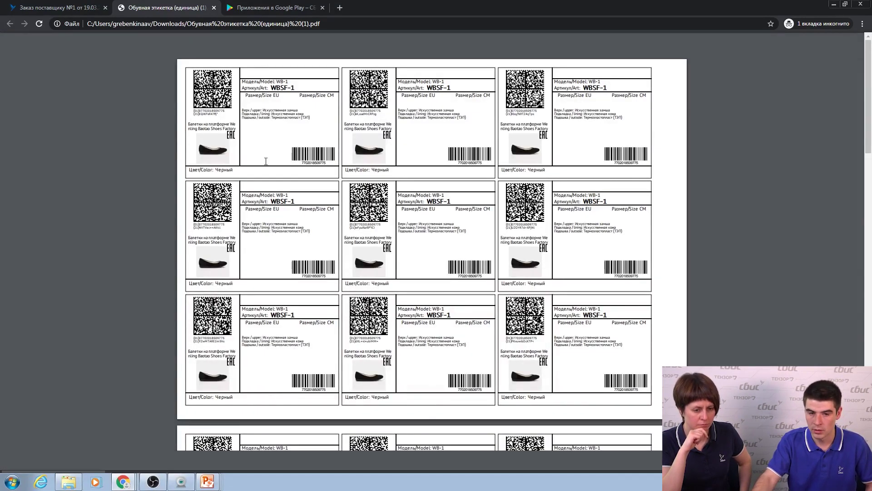
pyautogui.click(214, 8)
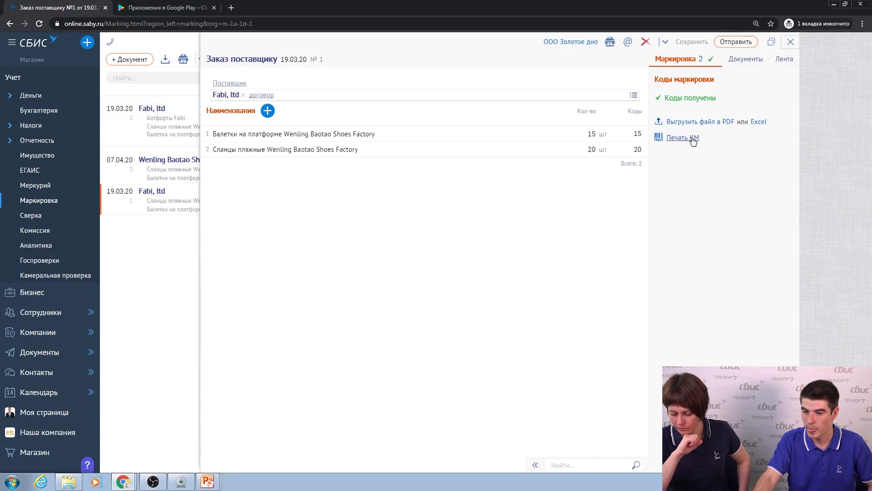
pyautogui.click(790, 42)
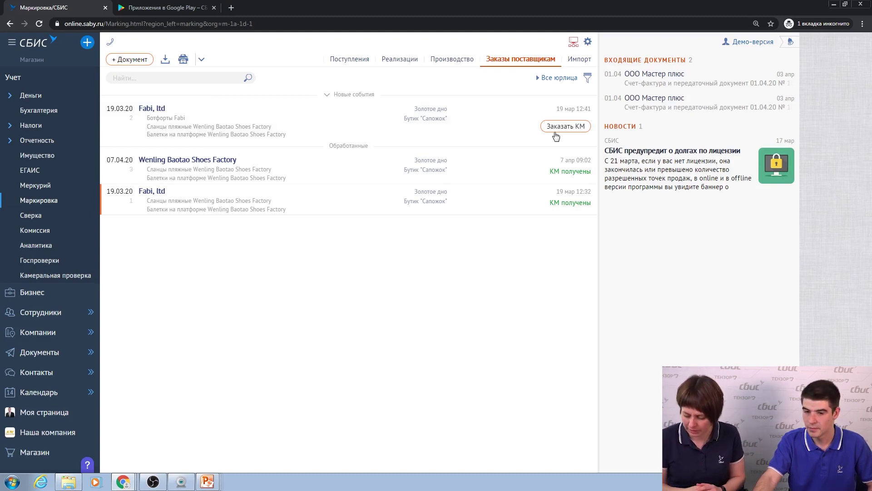
# In the imports, create a receipt linked to Fabi, ltd supplier order No. 1 and add the order's unshipped items
pyautogui.click(577, 64)
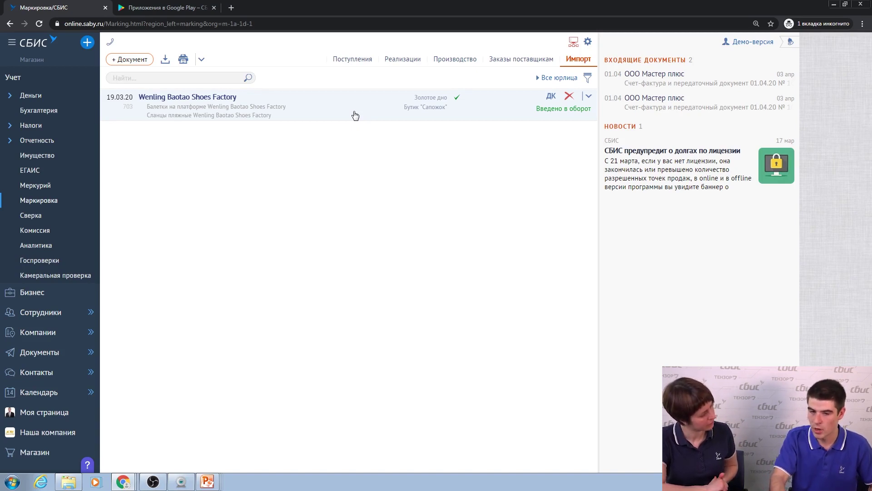
pyautogui.click(129, 60)
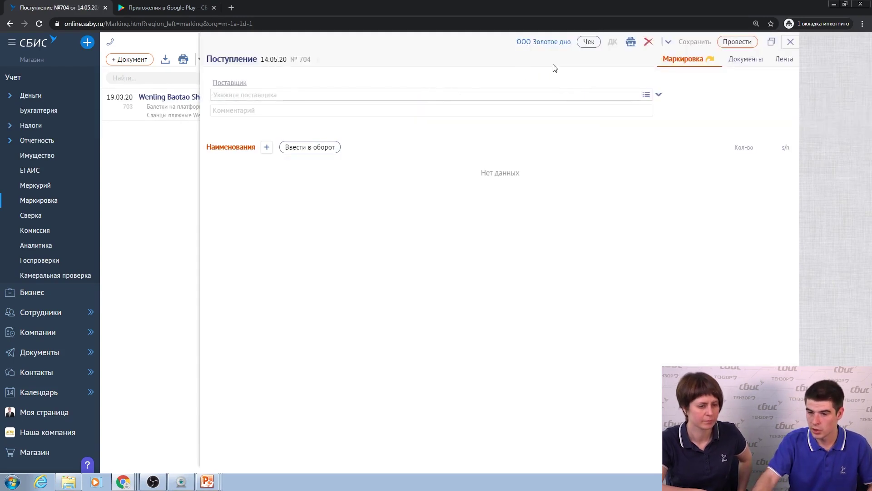
pyautogui.click(668, 44)
pyautogui.moveTo(631, 91)
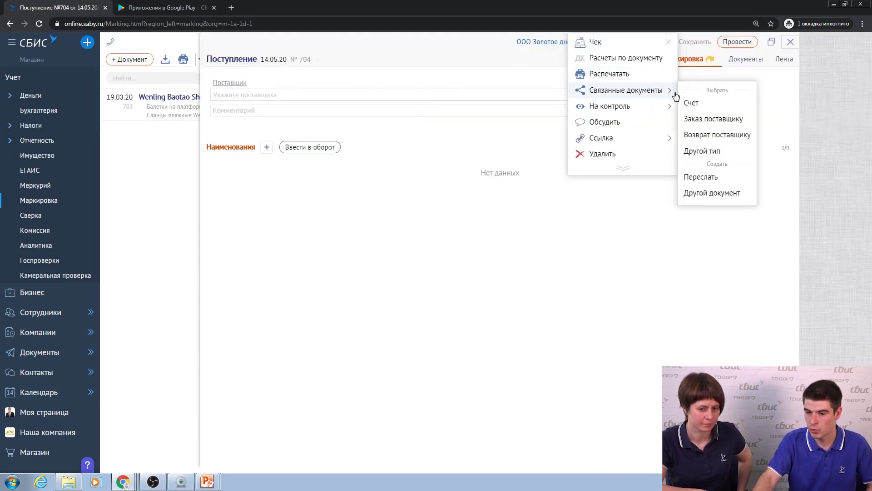
pyautogui.click(703, 119)
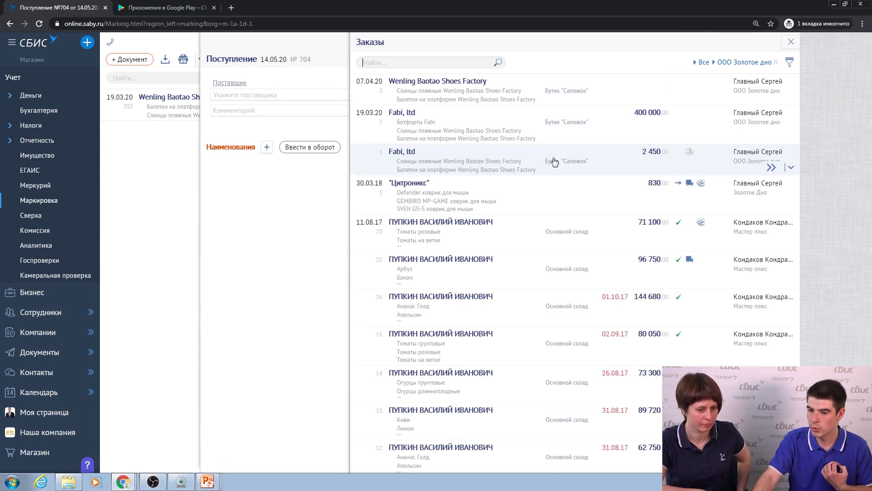
pyautogui.click(568, 156)
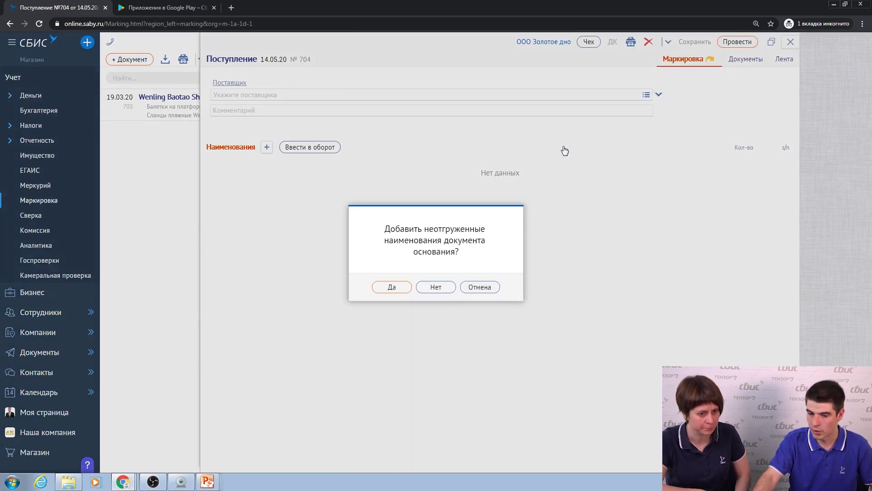
pyautogui.click(392, 287)
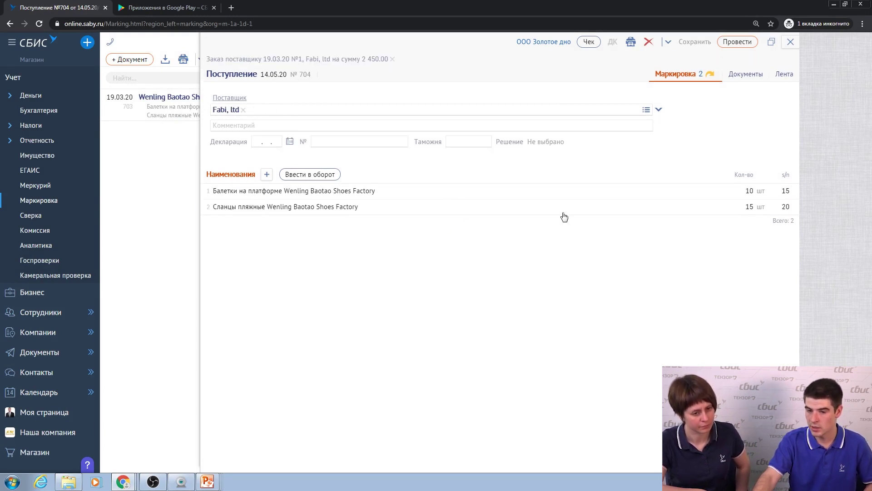
# Set the receipt's customs decision to 10 - Выпуск товаров разрешен, and go through the empty declaration date and customs fields
pyautogui.click(545, 142)
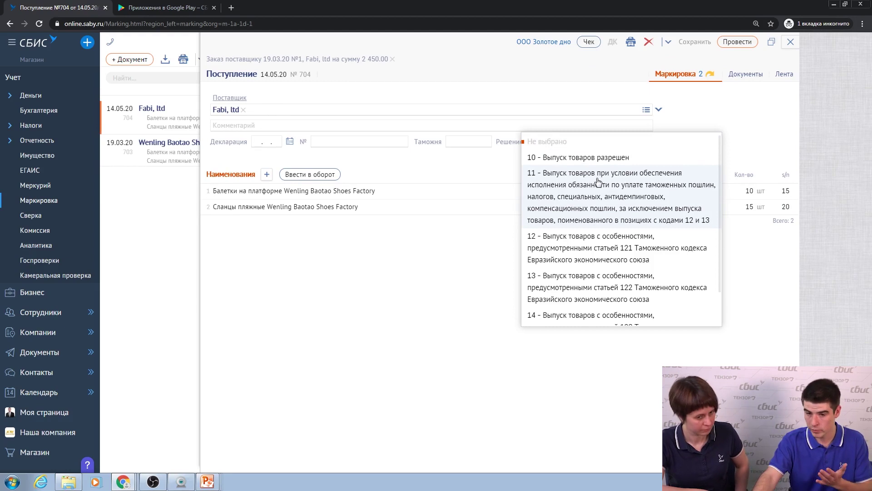
pyautogui.click(595, 159)
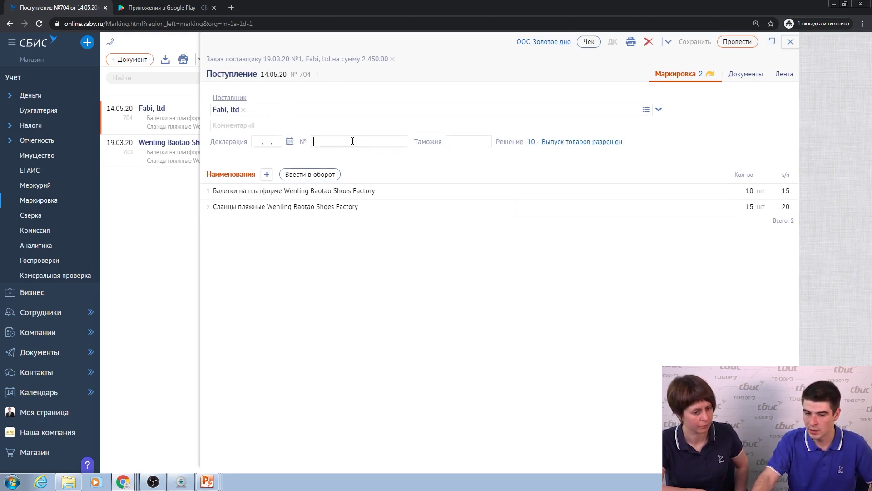
pyautogui.click(266, 143)
pyautogui.click(451, 142)
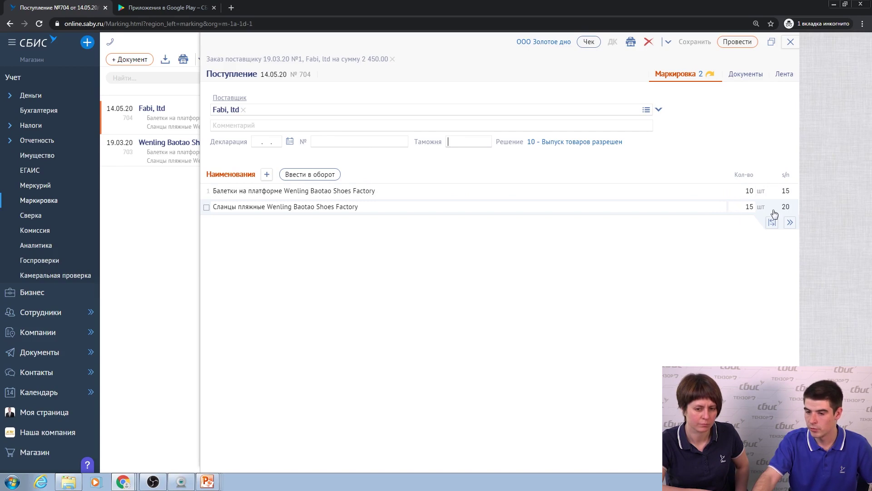
# Accept all marking codes for Сланцы пляжные Wenling Baotao Shoes Factory in the receipt, and save the line
pyautogui.click(790, 222)
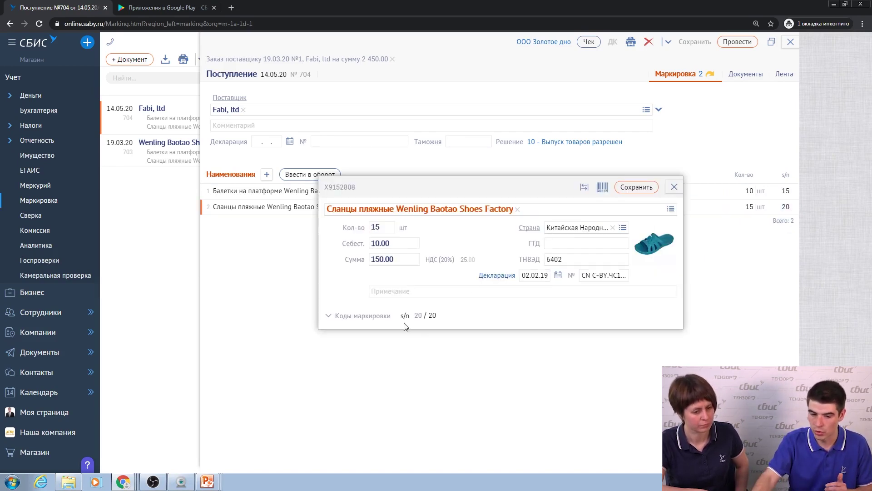
pyautogui.click(384, 317)
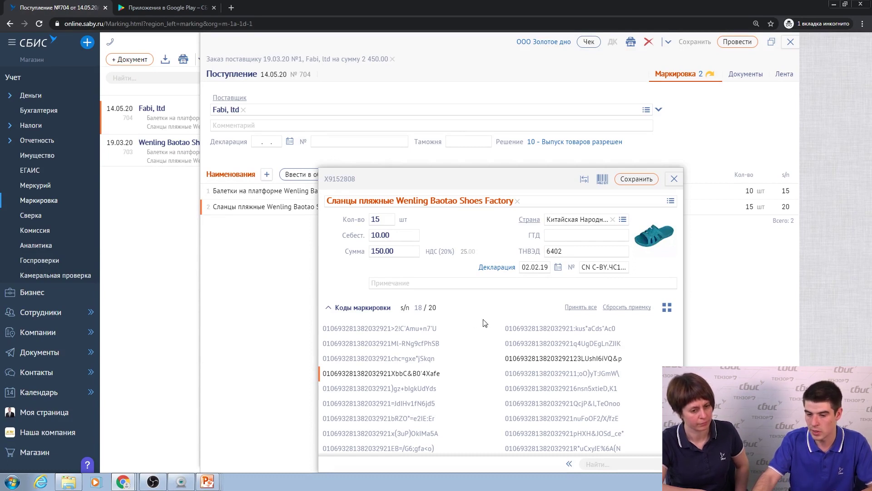
pyautogui.click(580, 308)
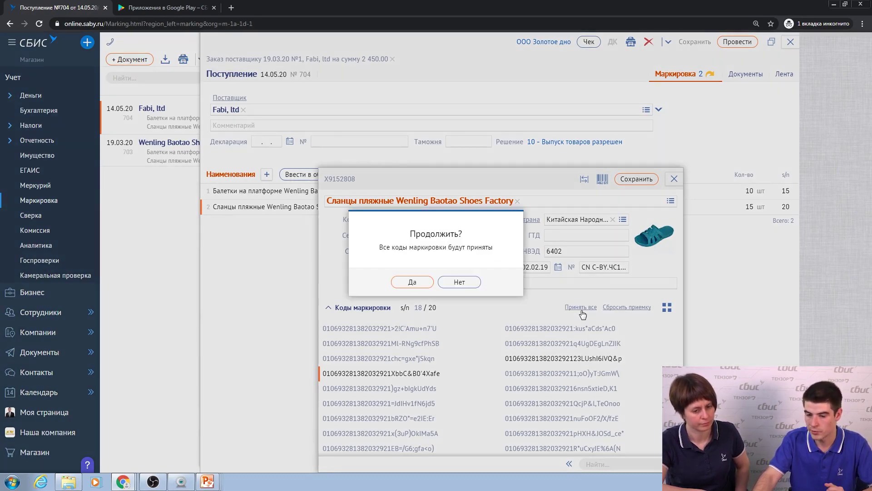
pyautogui.click(403, 282)
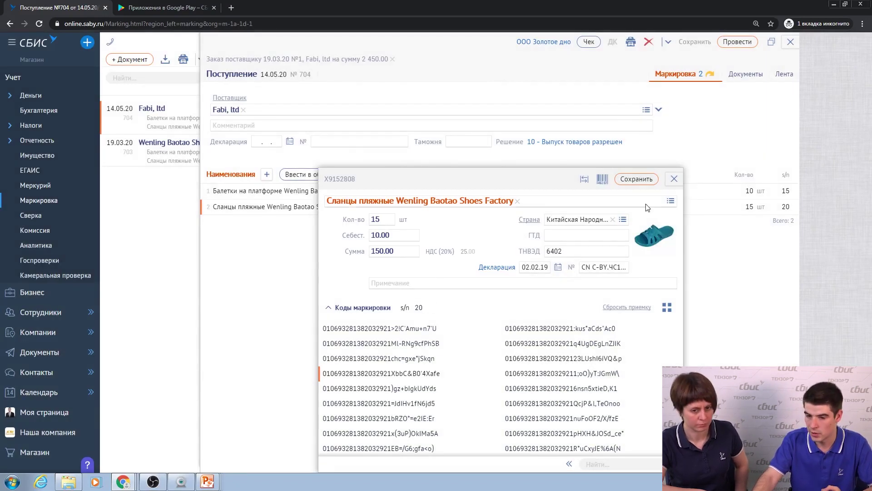
pyautogui.click(654, 180)
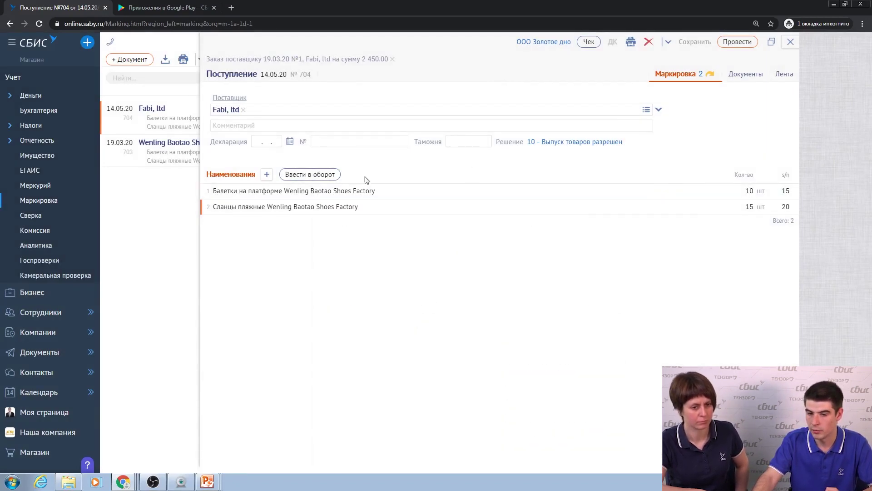
# Delete the new Fabi, ltd import receipt
pyautogui.click(648, 42)
pyautogui.click(404, 277)
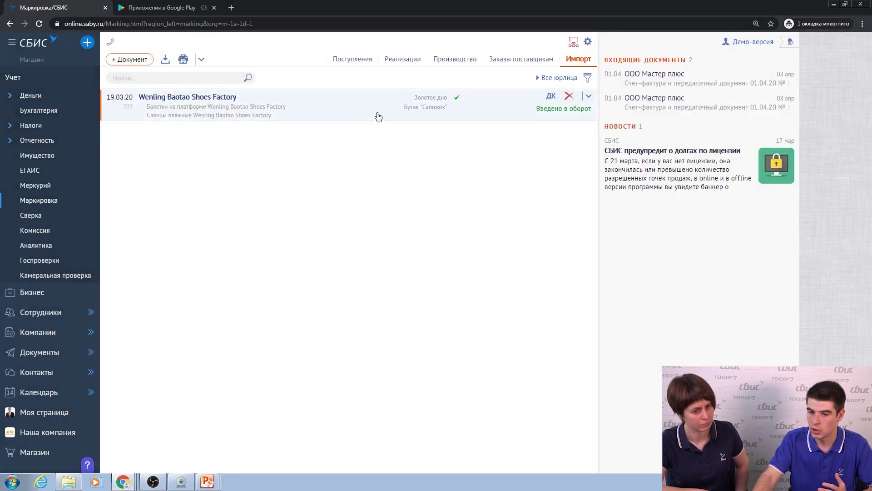
# Examine import receipt No. 703 and the ordered and received quantities and deliveries in its linked supplier order No. 1, and close both
pyautogui.click(378, 116)
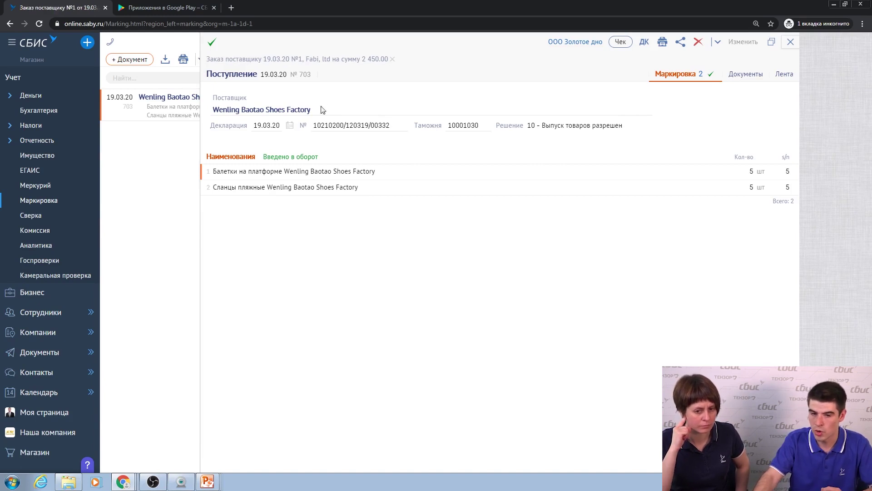
pyautogui.click(286, 60)
pyautogui.moveTo(649, 138); pyautogui.dragTo(674, 138)
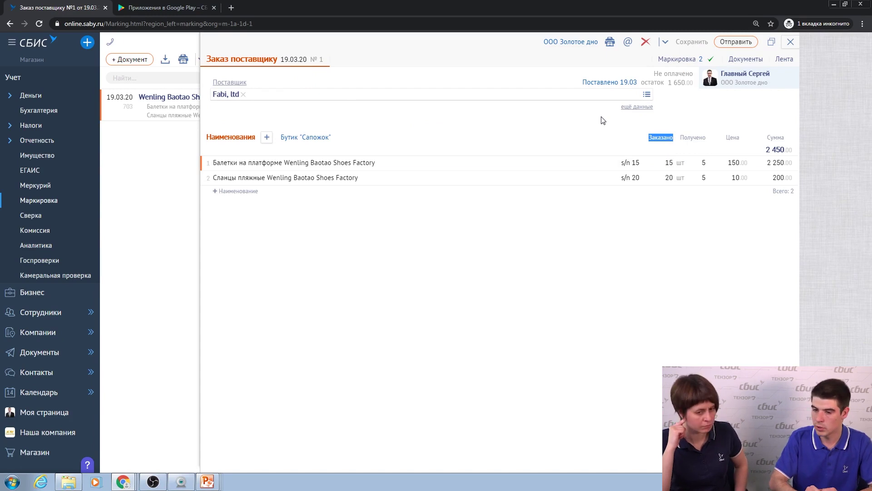
pyautogui.click(704, 165)
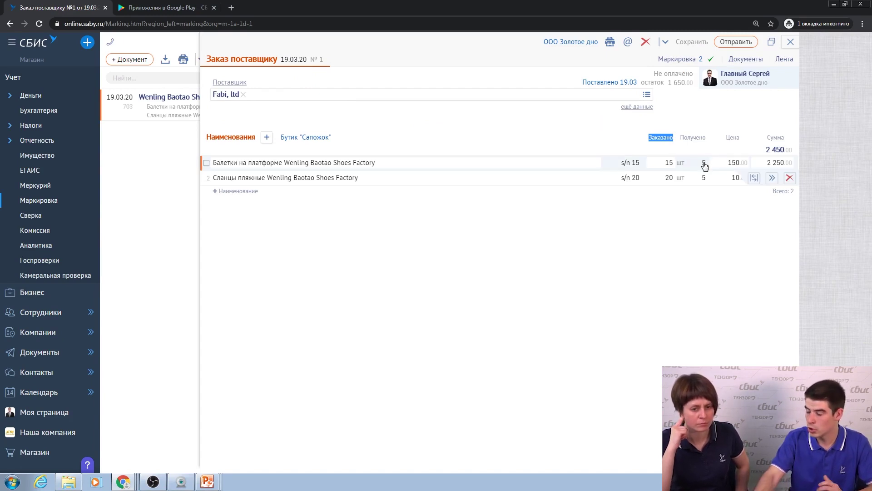
pyautogui.click(626, 85)
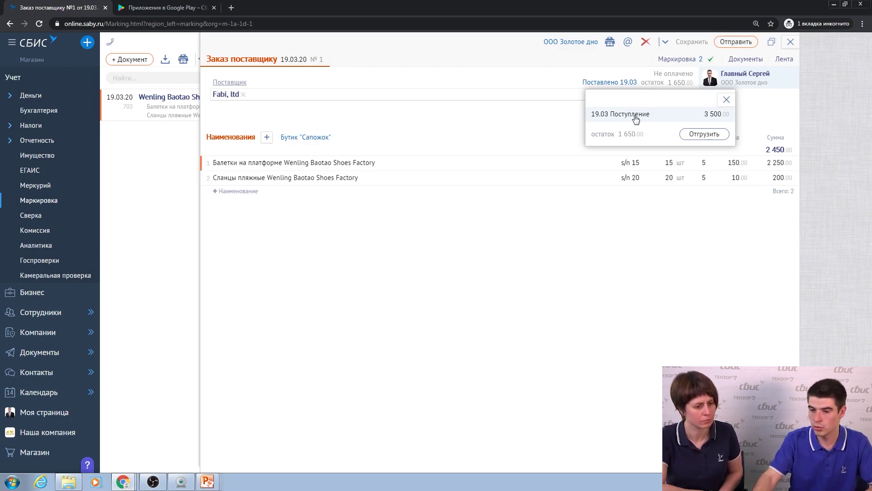
pyautogui.click(726, 100)
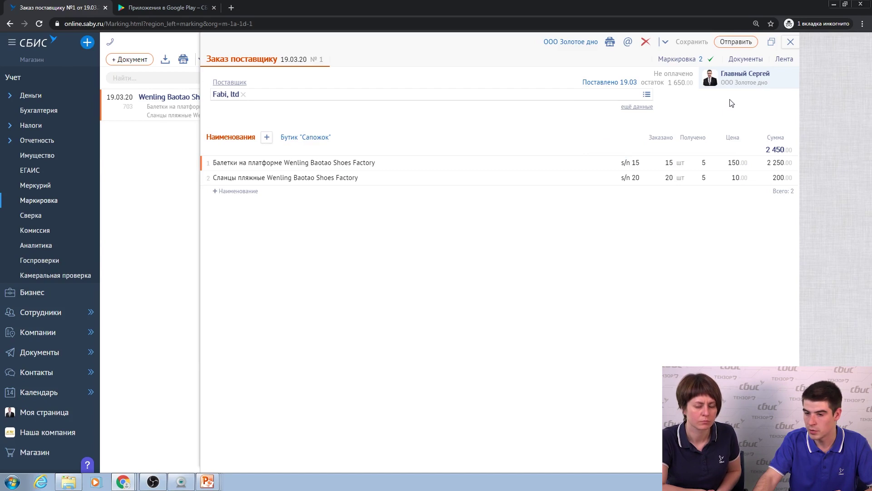
pyautogui.click(791, 43)
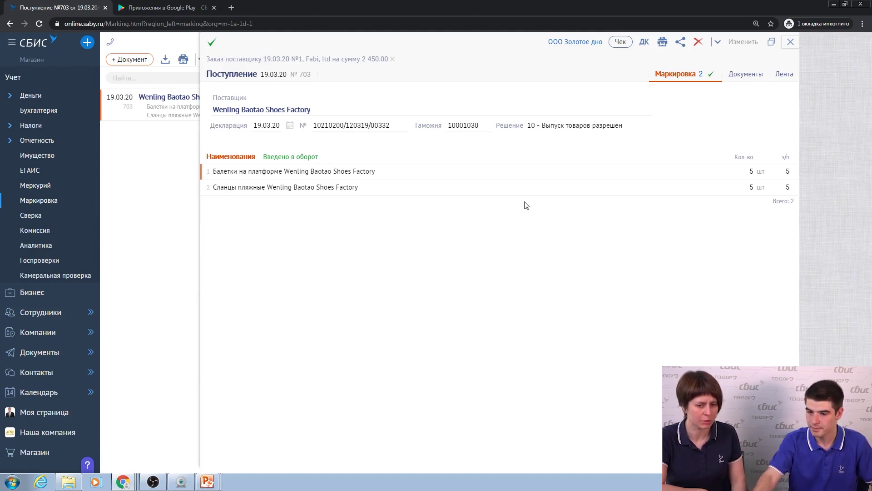
pyautogui.click(791, 45)
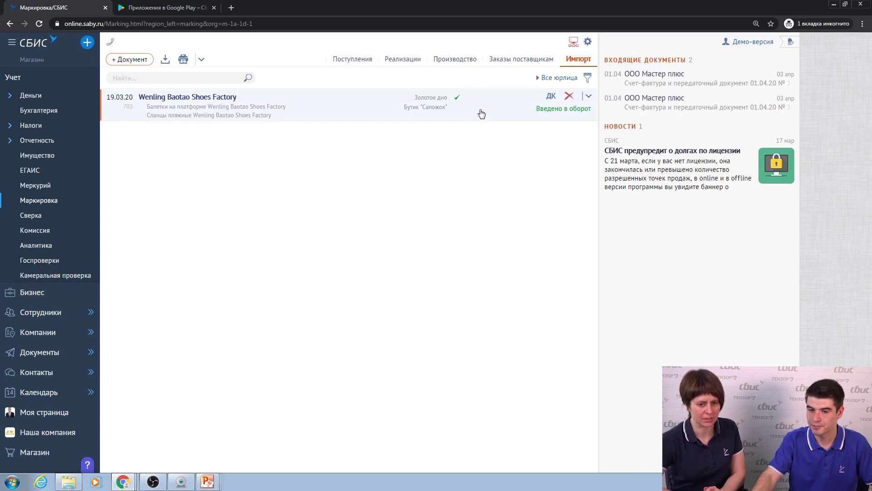
# From processed release act No. 1 in production, create a linked Реализация and select the sole proprietor client as the buyer
pyautogui.click(455, 63)
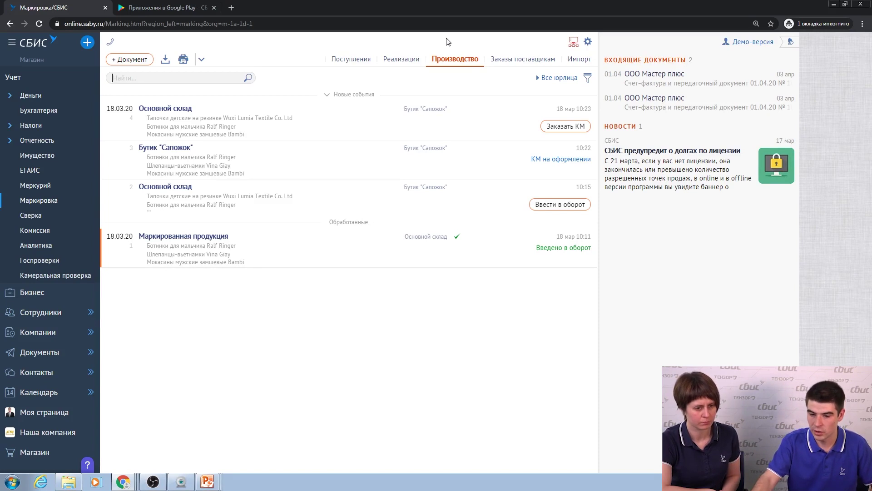
pyautogui.click(333, 238)
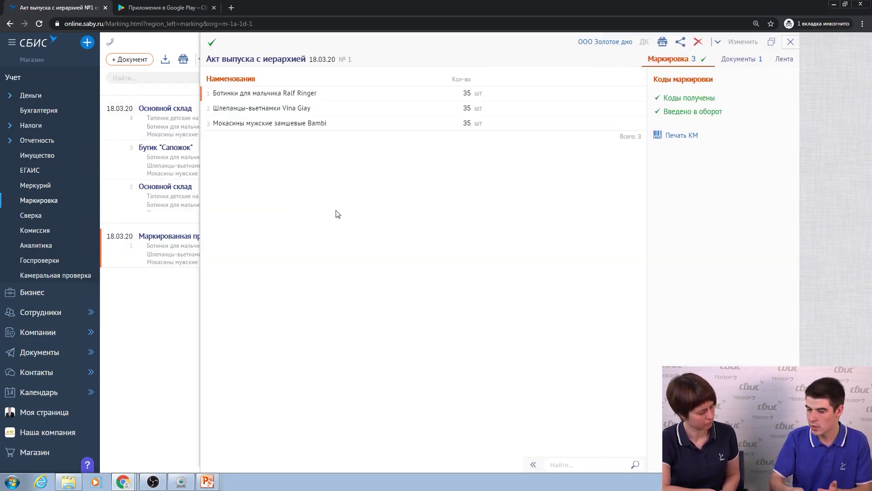
pyautogui.click(681, 42)
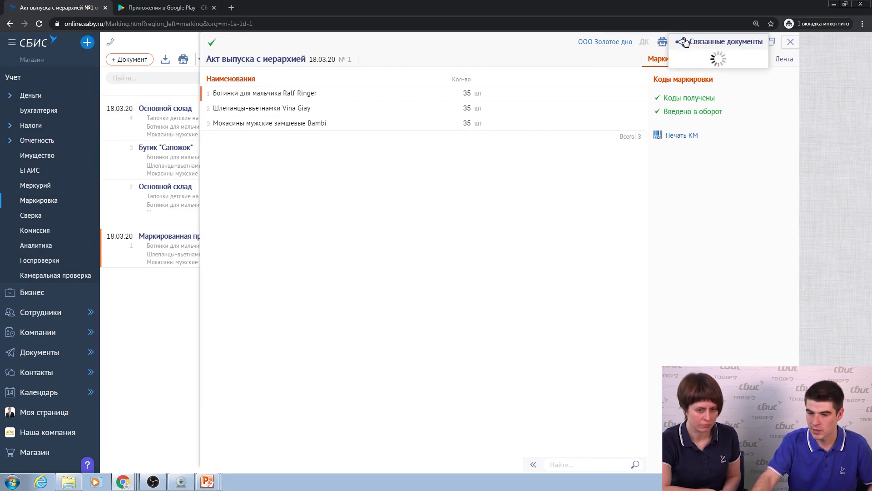
pyautogui.click(718, 112)
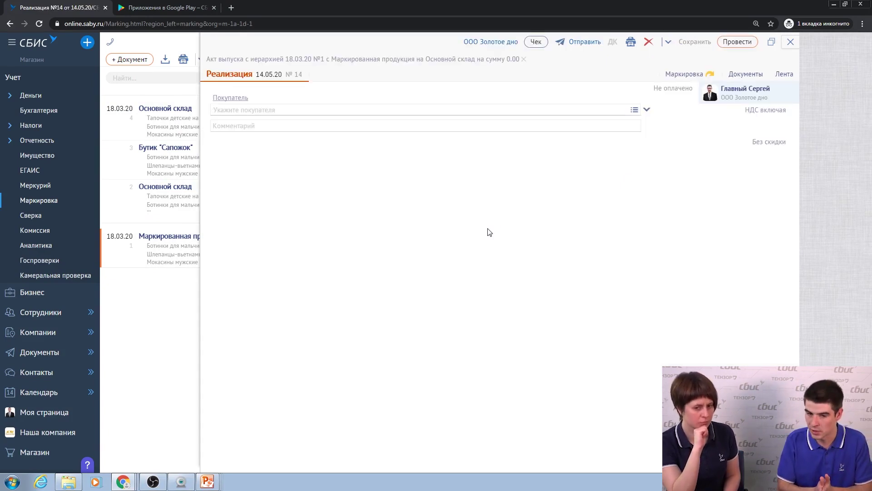
pyautogui.write('ип п')
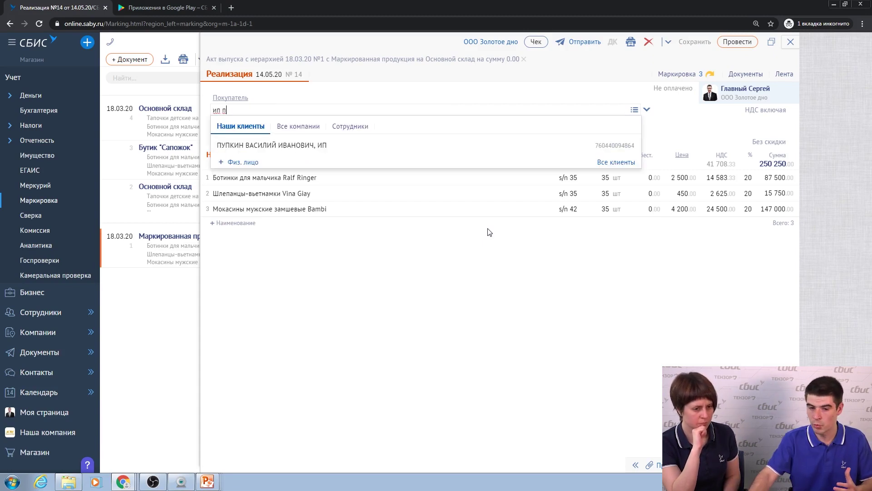
pyautogui.click(342, 154)
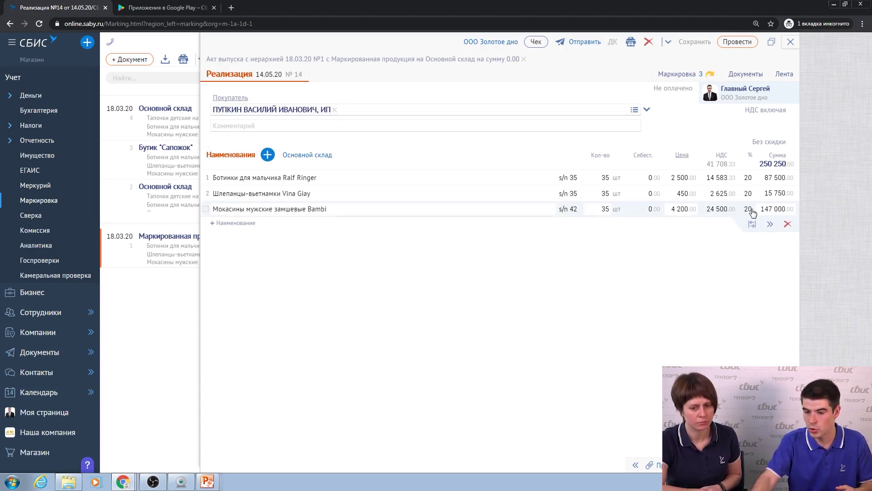
pyautogui.click(759, 227)
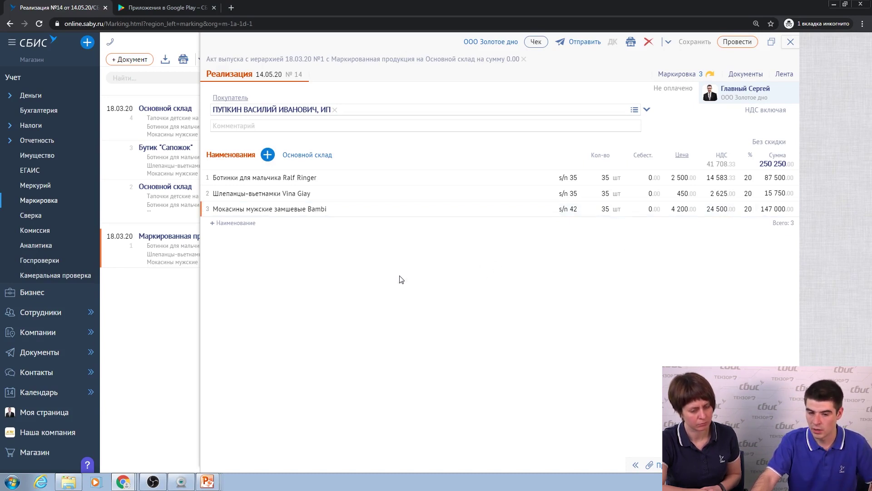
pyautogui.click(285, 318)
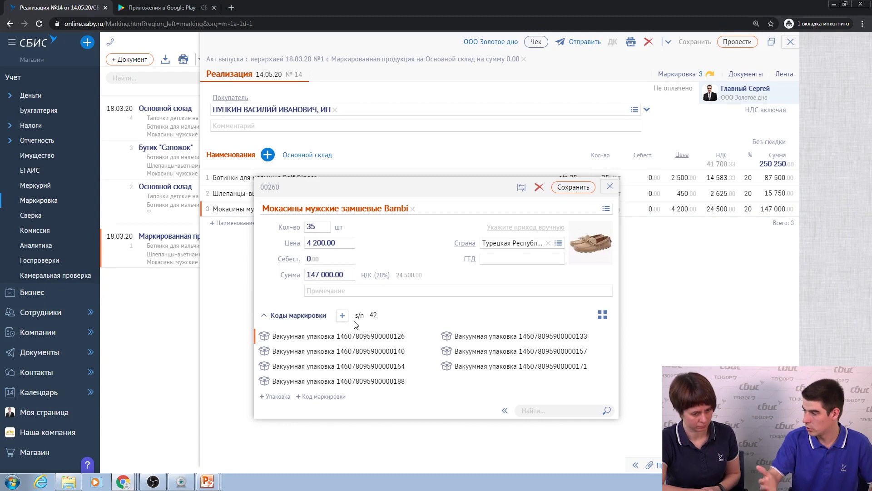
pyautogui.click(368, 337)
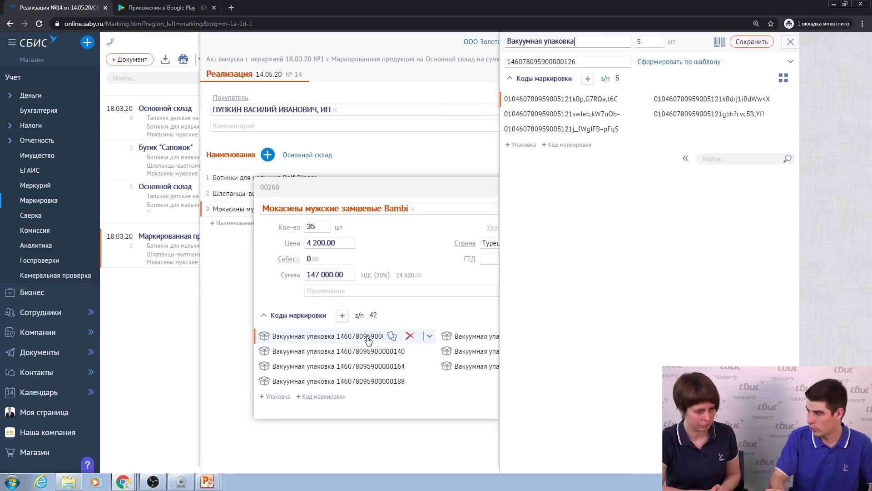
# Close the package and item cards, examine the УПД in the documents of sale No. 14, and close the sale and its release act
pyautogui.click(790, 42)
pyautogui.click(589, 193)
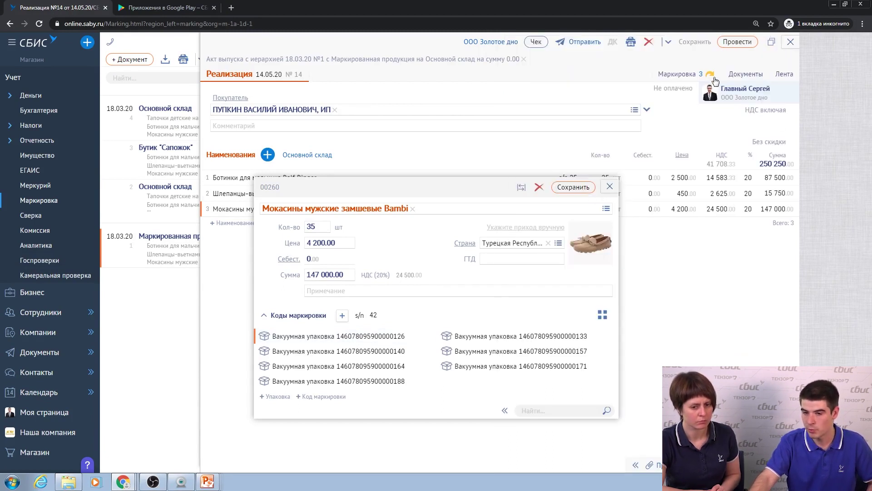
pyautogui.click(747, 74)
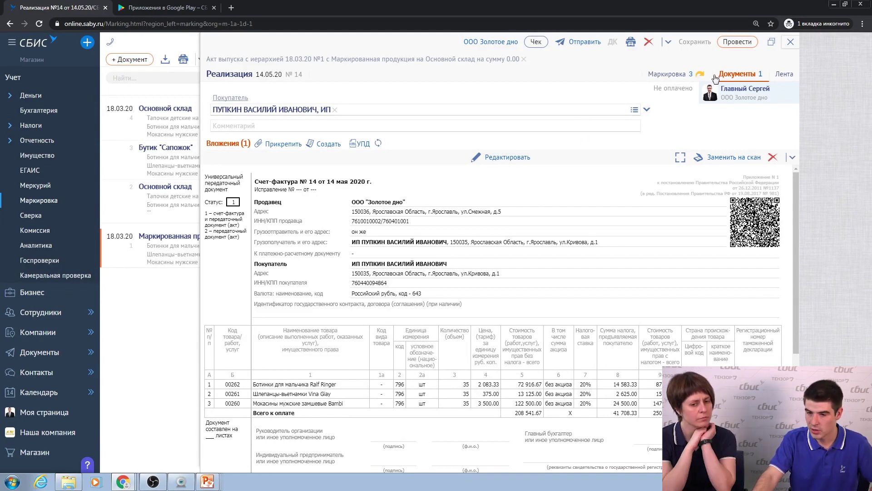
pyautogui.click(790, 42)
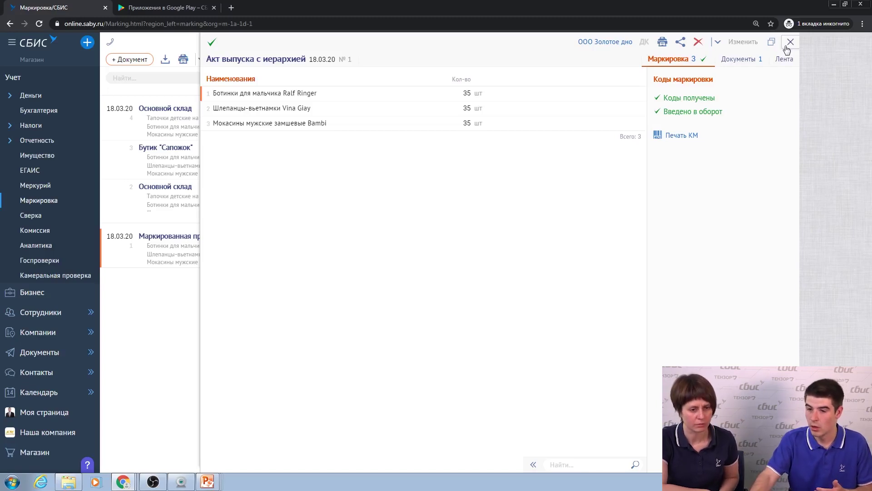
pyautogui.click(789, 44)
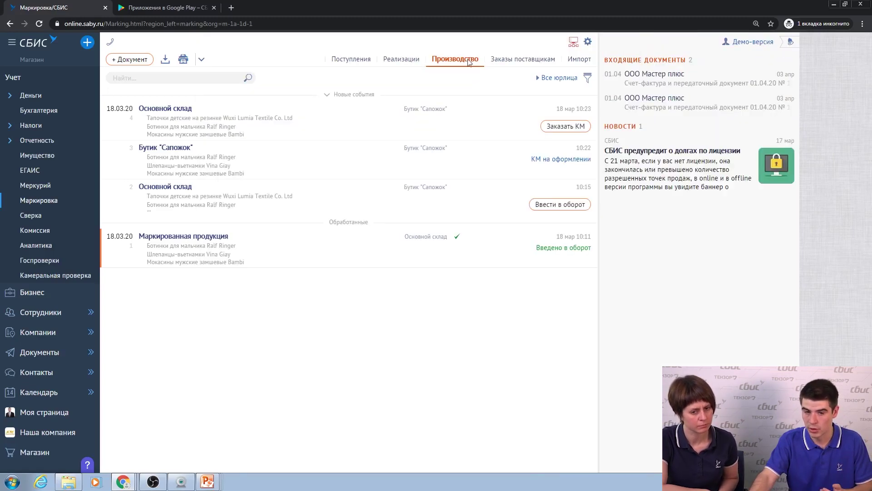
# Create a new Обувь document in the Реализации section of Маркировка
pyautogui.click(407, 68)
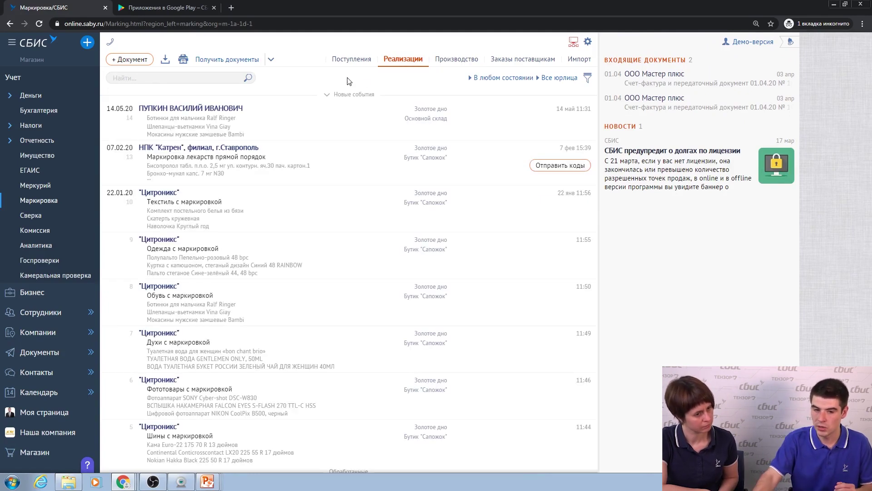
pyautogui.click(134, 60)
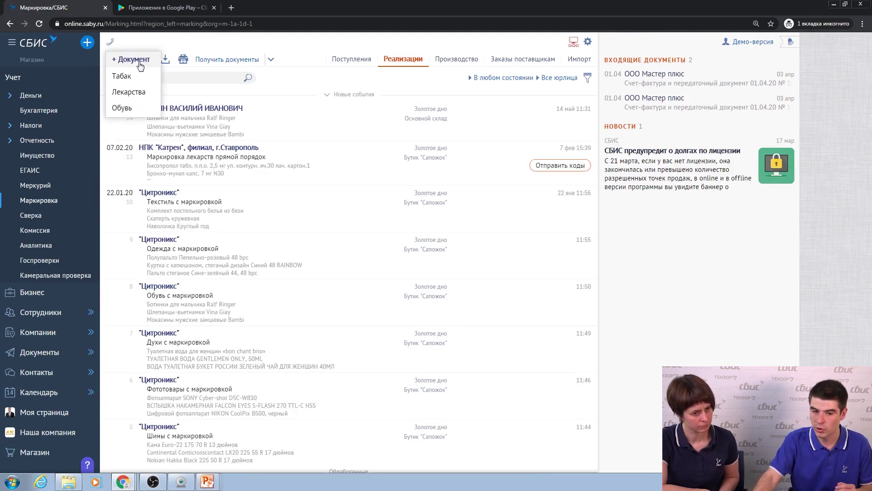
pyautogui.click(130, 110)
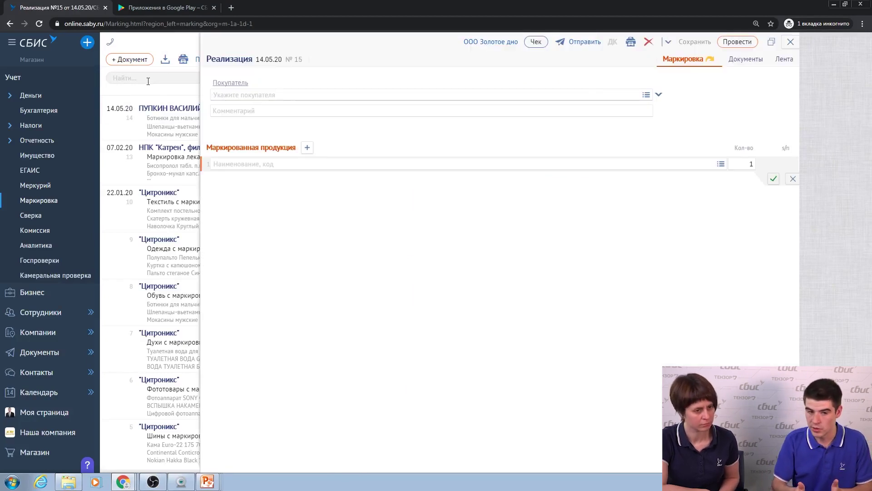
# Examine the document upload sources and the first page of the SAP connection setup, and abort the setup
pyautogui.click(165, 60)
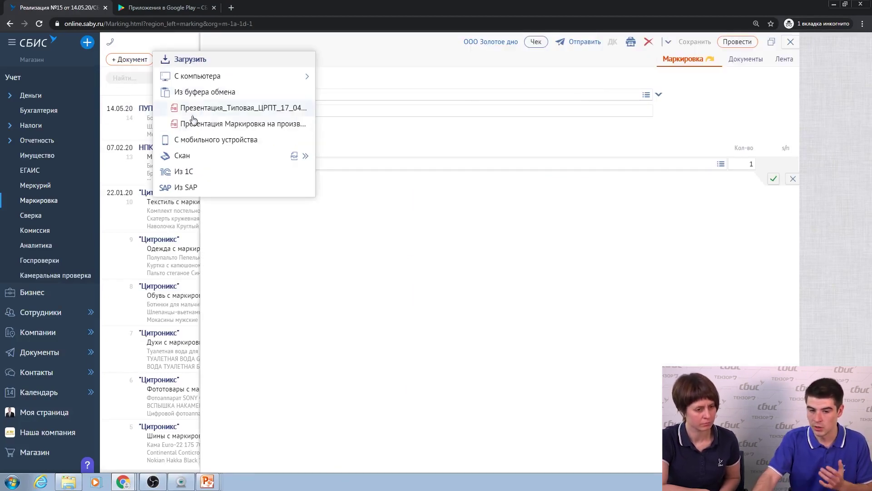
pyautogui.click(215, 186)
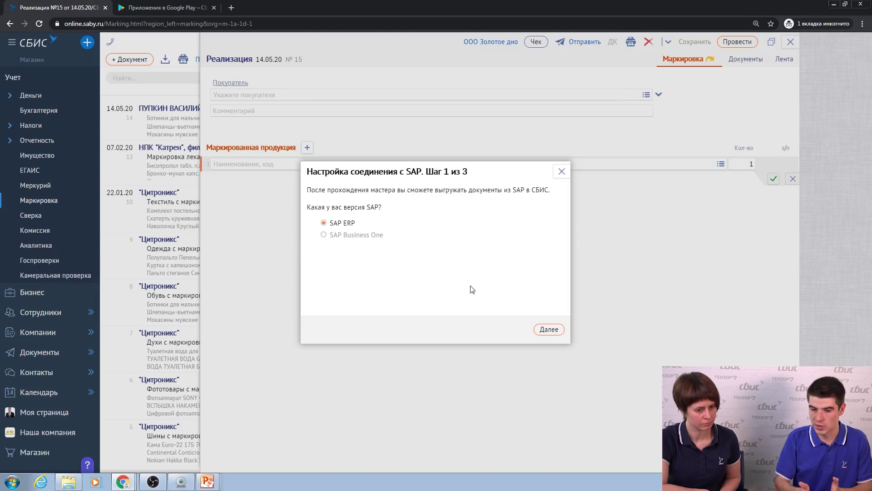
pyautogui.click(561, 172)
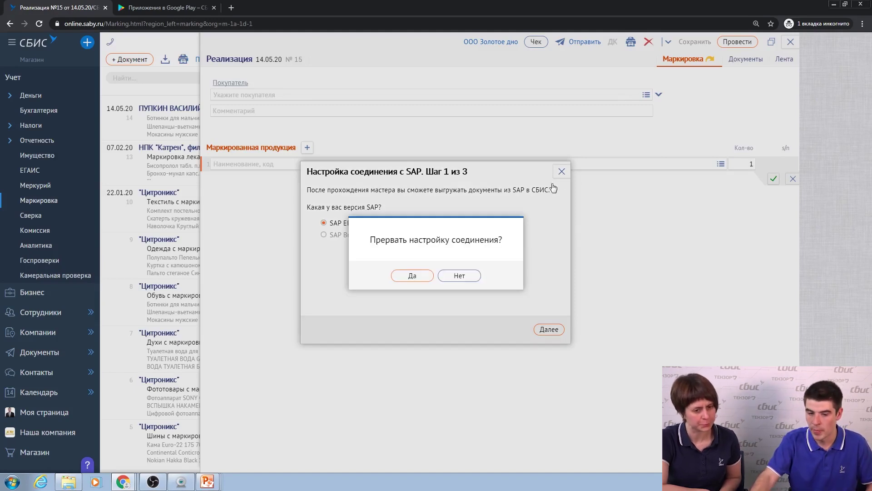
pyautogui.click(412, 276)
pyautogui.click(423, 278)
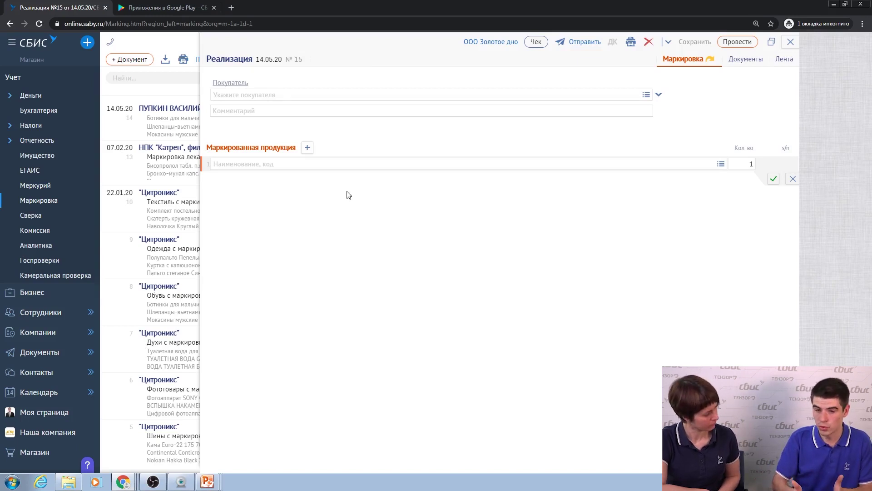
# Select the sole proprietor client as the buyer and scan four marked units of Сланцы пляжные Wenling Baotao Shoes Factory into the sale
pyautogui.click(268, 94)
pyautogui.write('ип п')
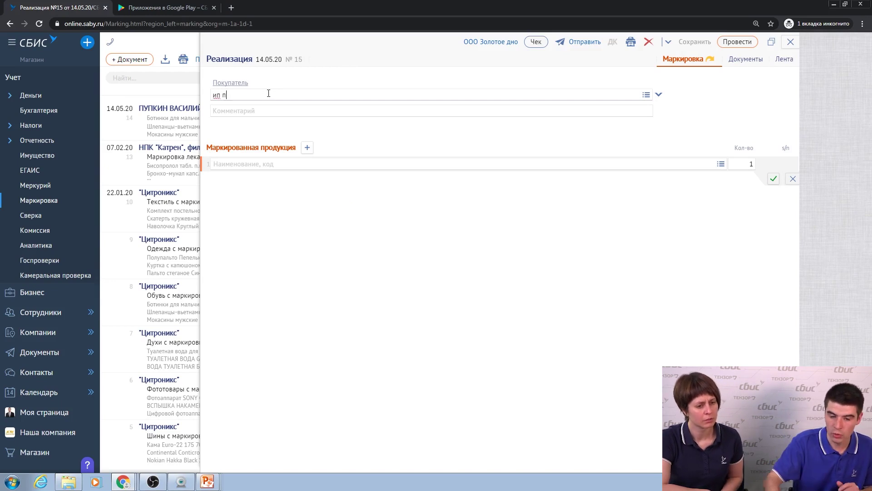
pyautogui.click(279, 131)
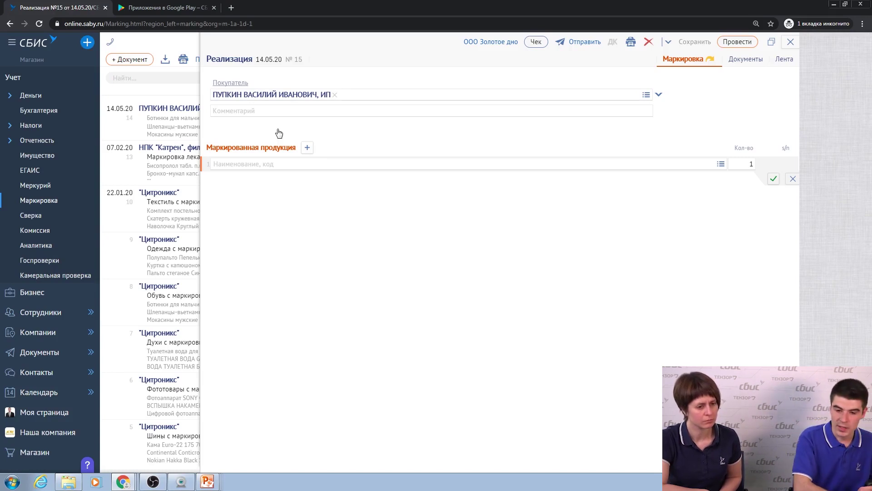
pyautogui.press('Return')
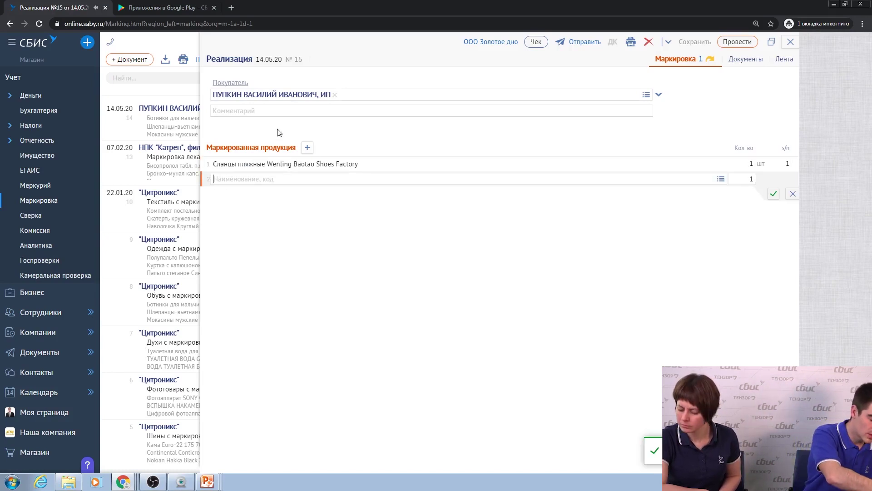
pyautogui.press('Return')
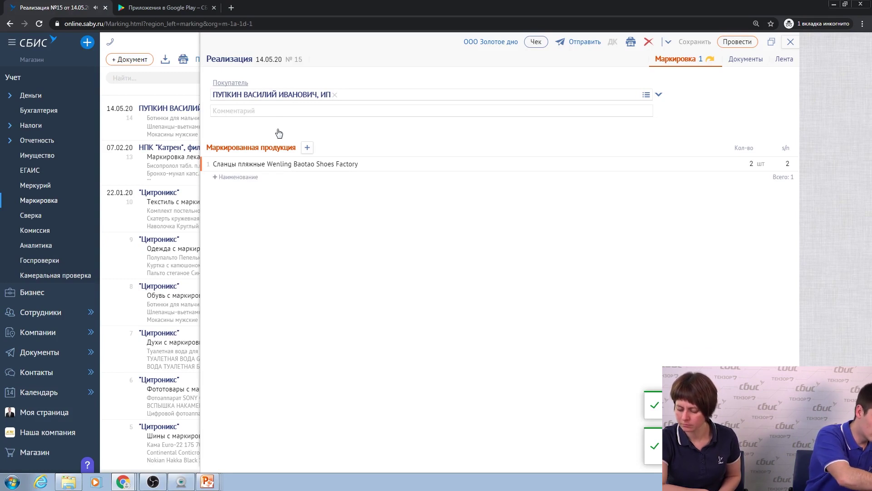
pyautogui.press('Return')
pyautogui.press('Return')
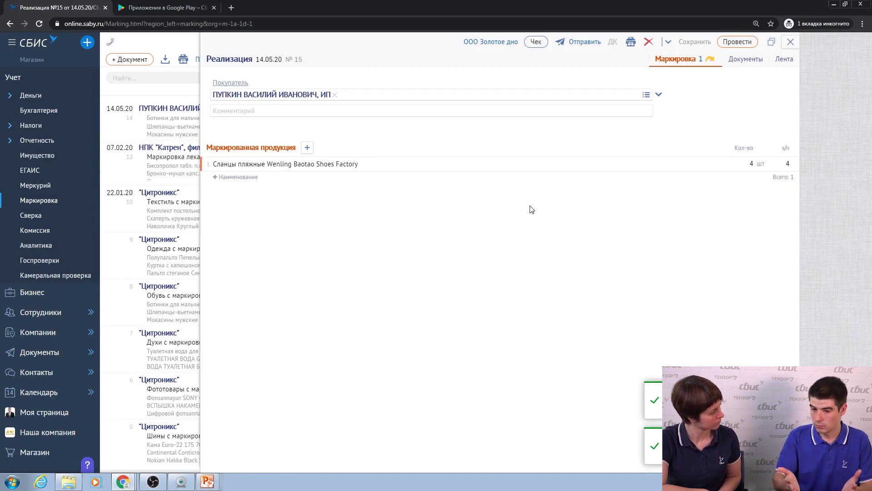
# Examine the marking codes of Сланцы пляжные Wenling Baotao Shoes Factory, and close the new sale without saving changes
pyautogui.press('Return')
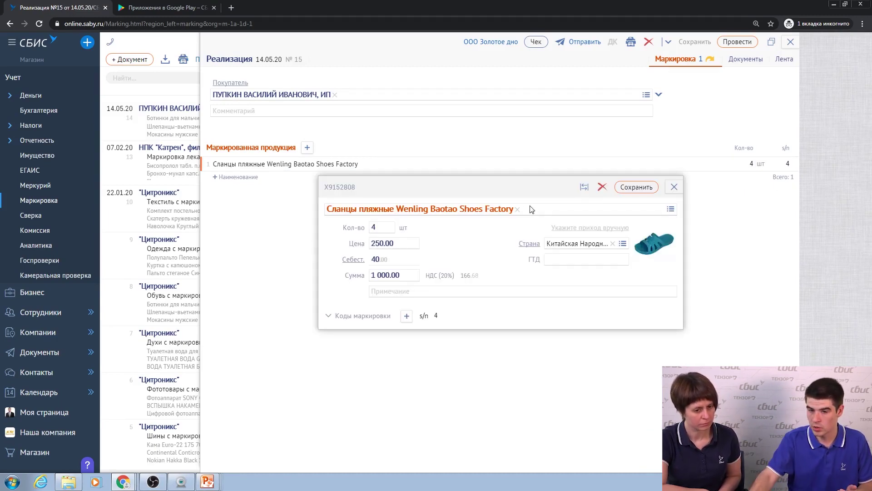
pyautogui.click(378, 316)
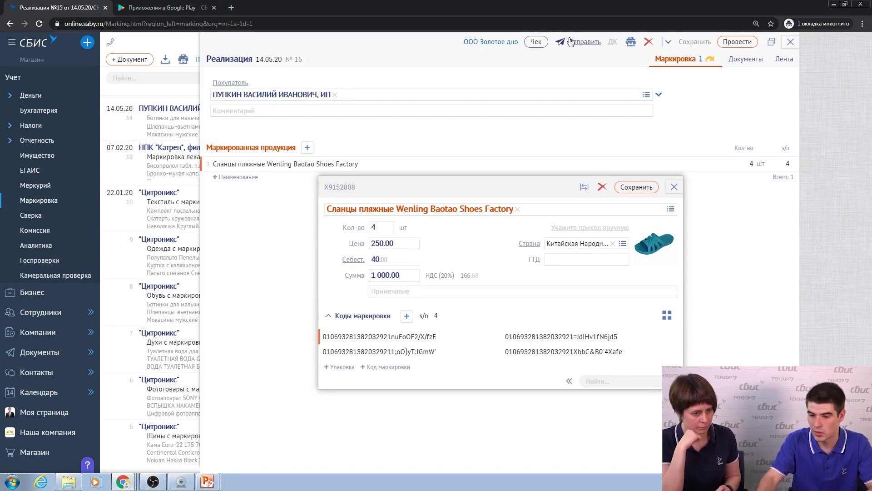
pyautogui.click(674, 188)
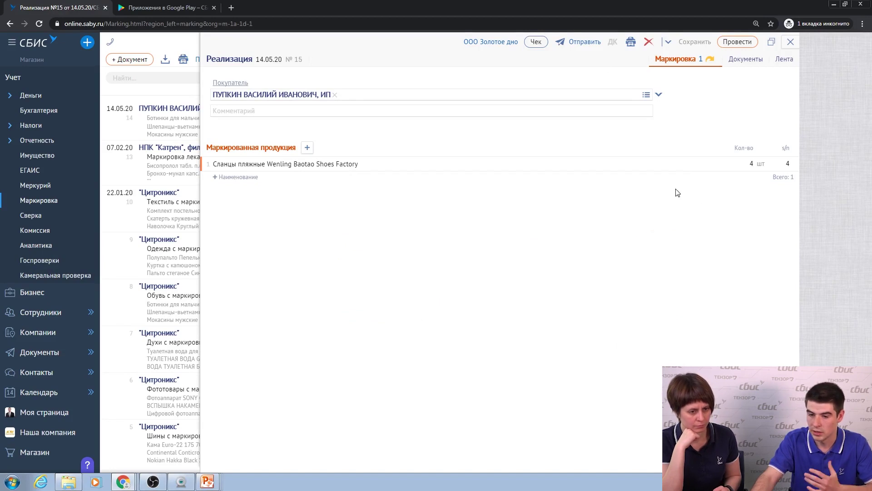
pyautogui.click(791, 42)
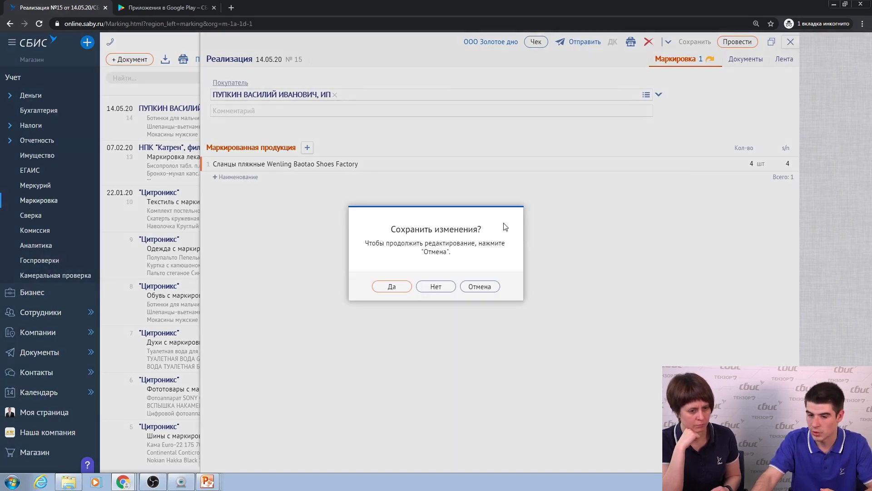
pyautogui.click(427, 286)
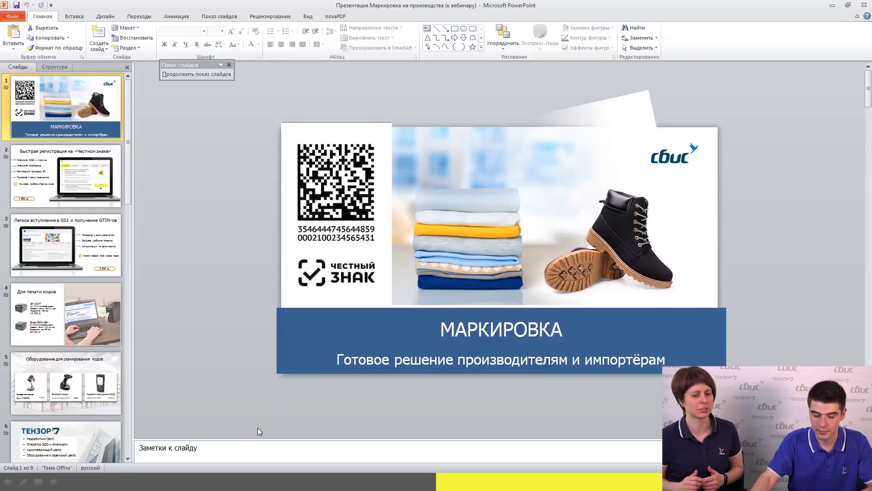
# Switch to the Маркировка presentation in PowerPoint and start its slide show from the first slide
pyautogui.press('F5')
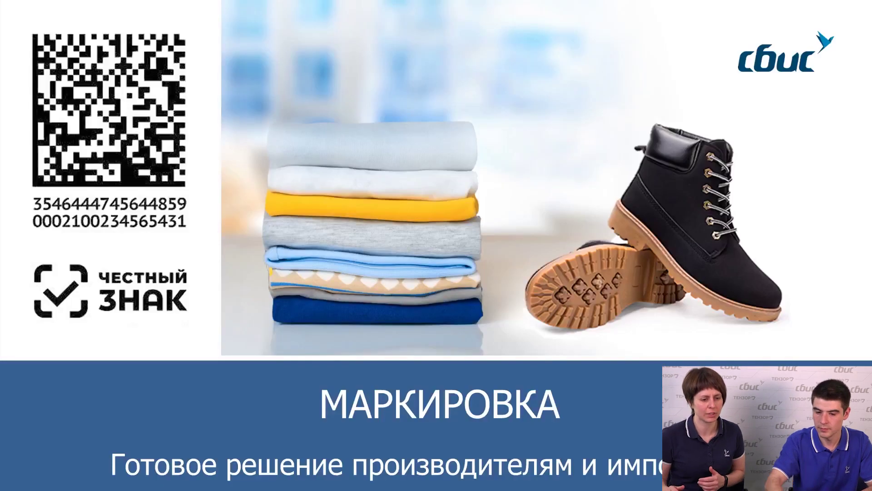